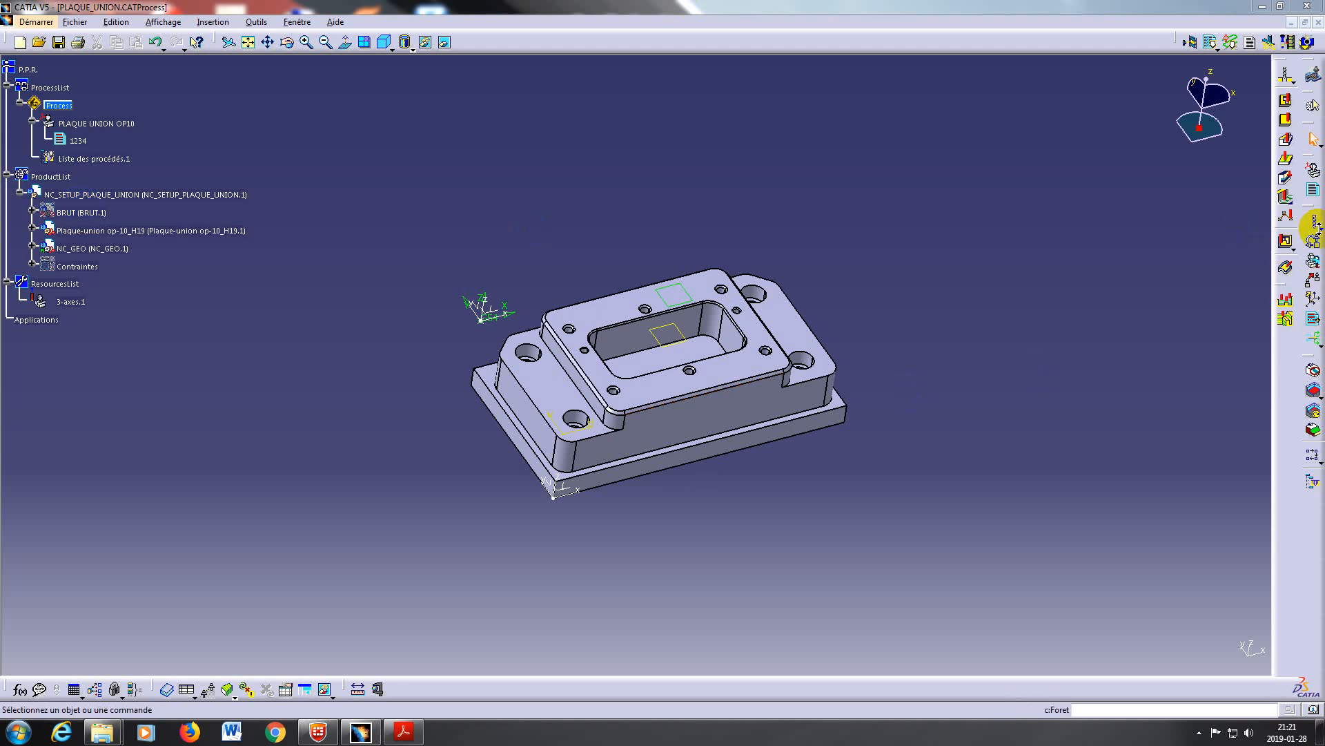
Create a spot drill (Foret à pointer) on the 3-axes.1 machine named FDD 3/8 and expand its geometry parameters.
{"action": "left_click", "coordinate": [1319, 232]}
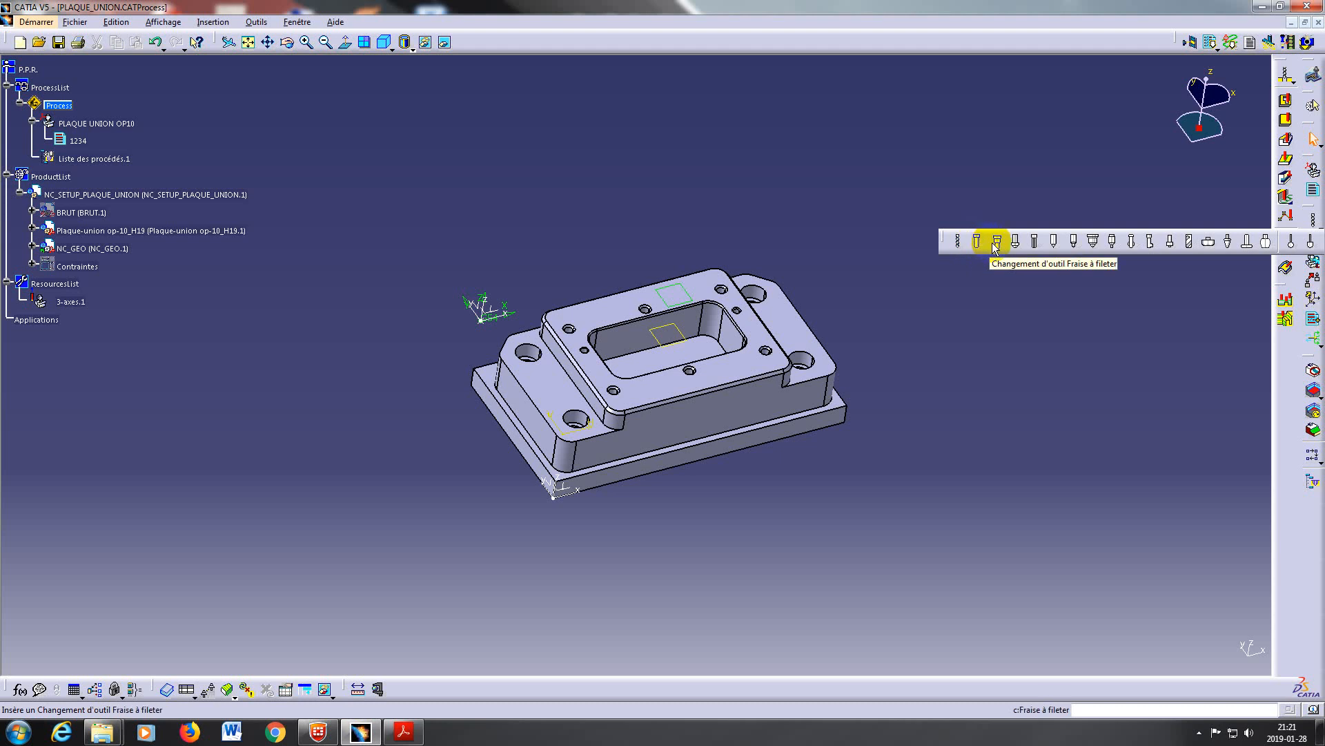
{"action": "left_click", "coordinate": [1055, 241]}
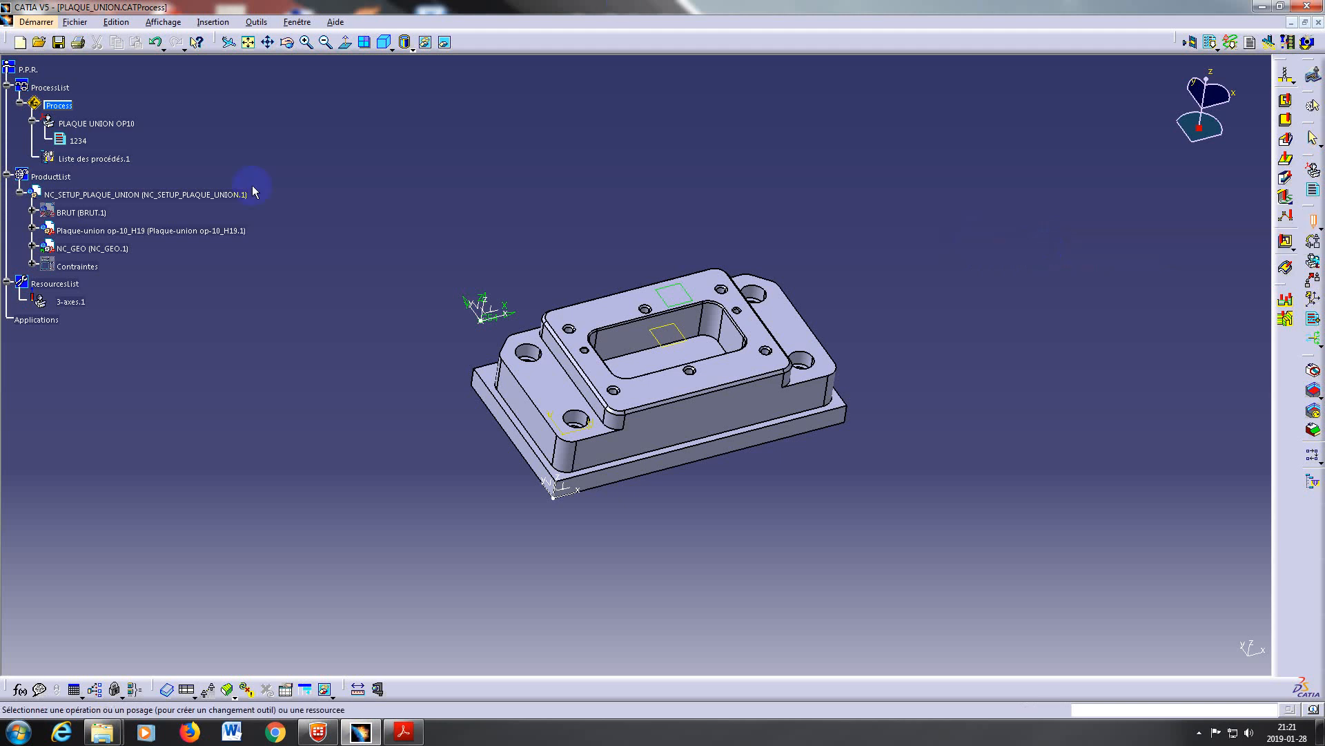
{"action": "left_click", "coordinate": [73, 302]}
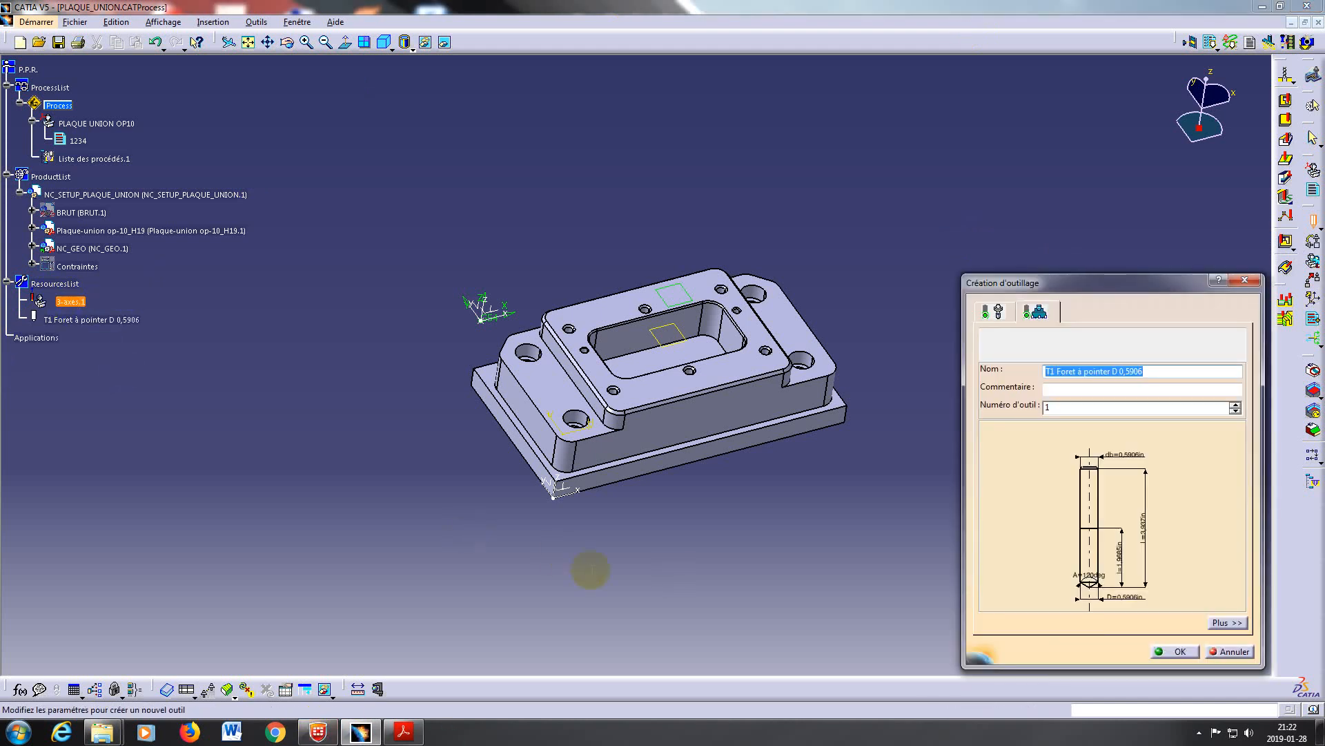
{"action": "left_click_drag", "start_coordinate": [1157, 372], "coordinate": [1033, 377]}
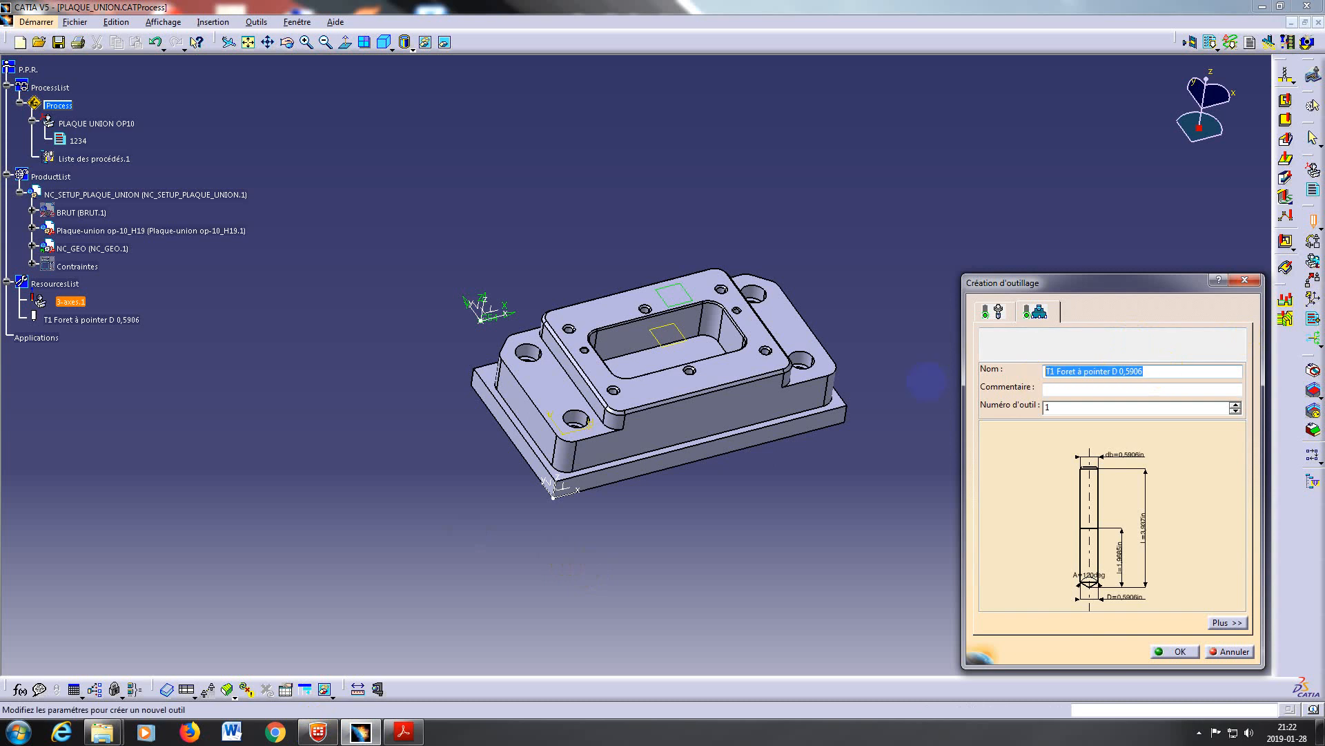
{"action": "type", "text": "FDD"}
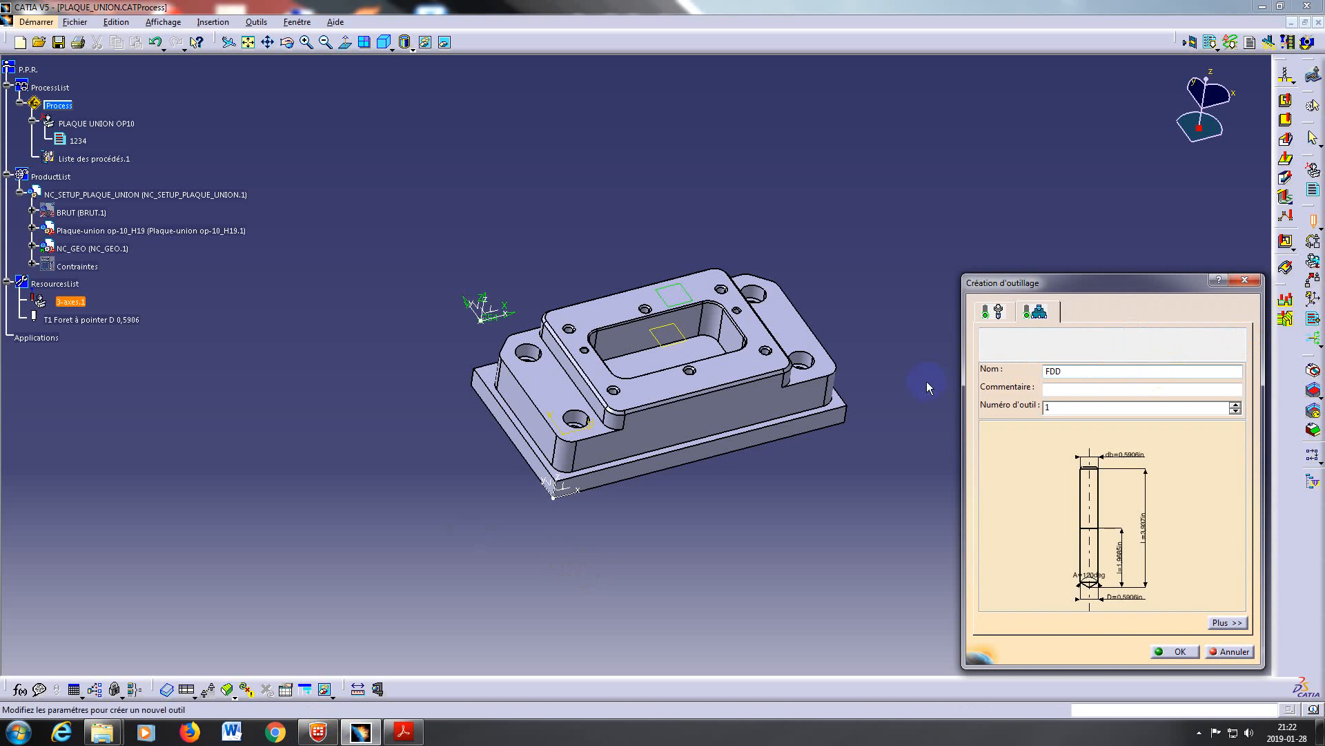
{"action": "type", "text": "3/8"}
{"action": "left_click", "coordinate": [1219, 623]}
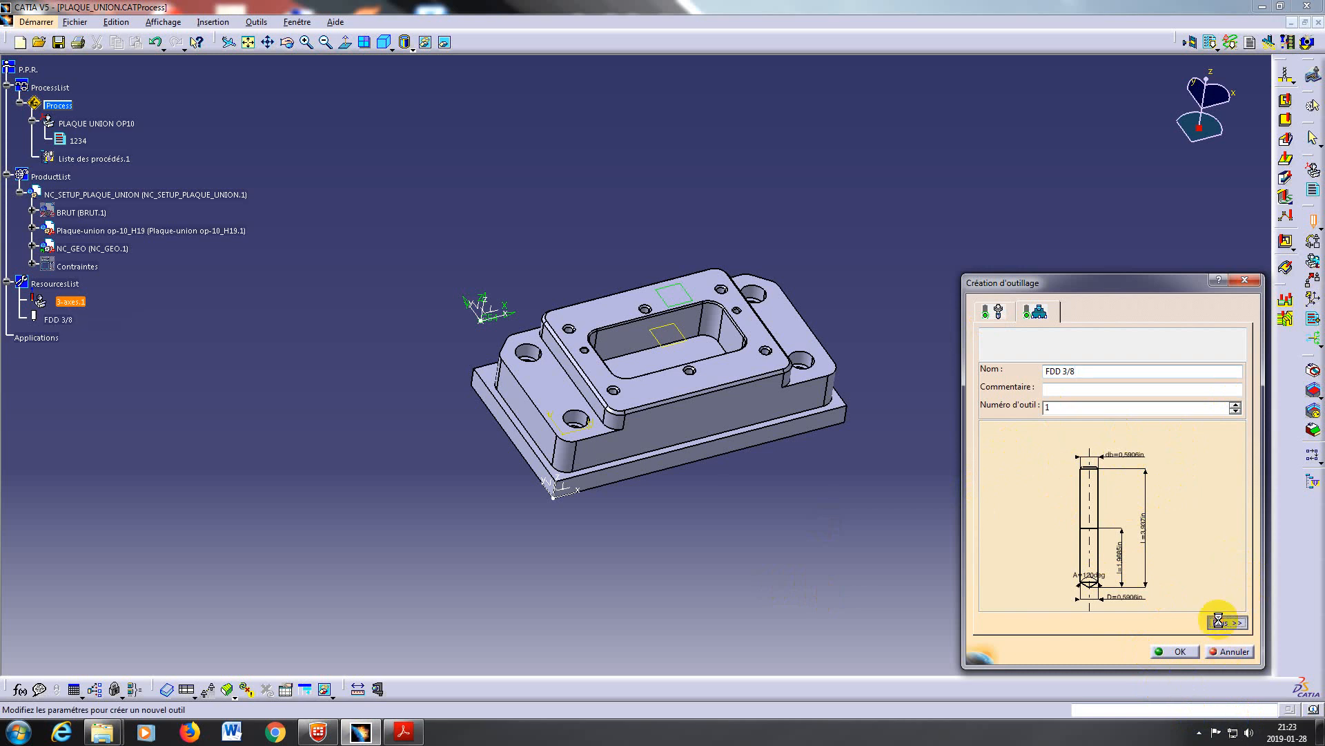
{"action": "left_click_drag", "start_coordinate": [925, 279], "coordinate": [790, 141]}
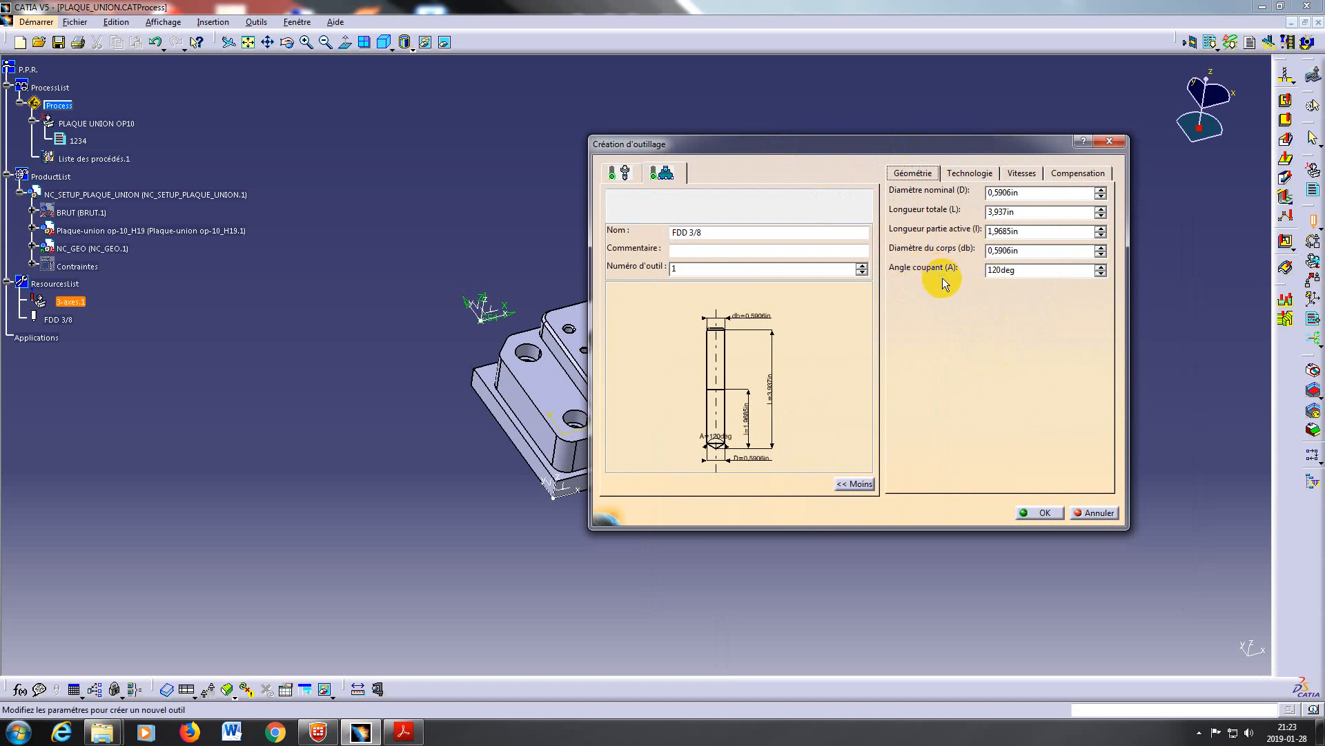
{"action": "left_click_drag", "start_coordinate": [858, 149], "coordinate": [975, 216]}
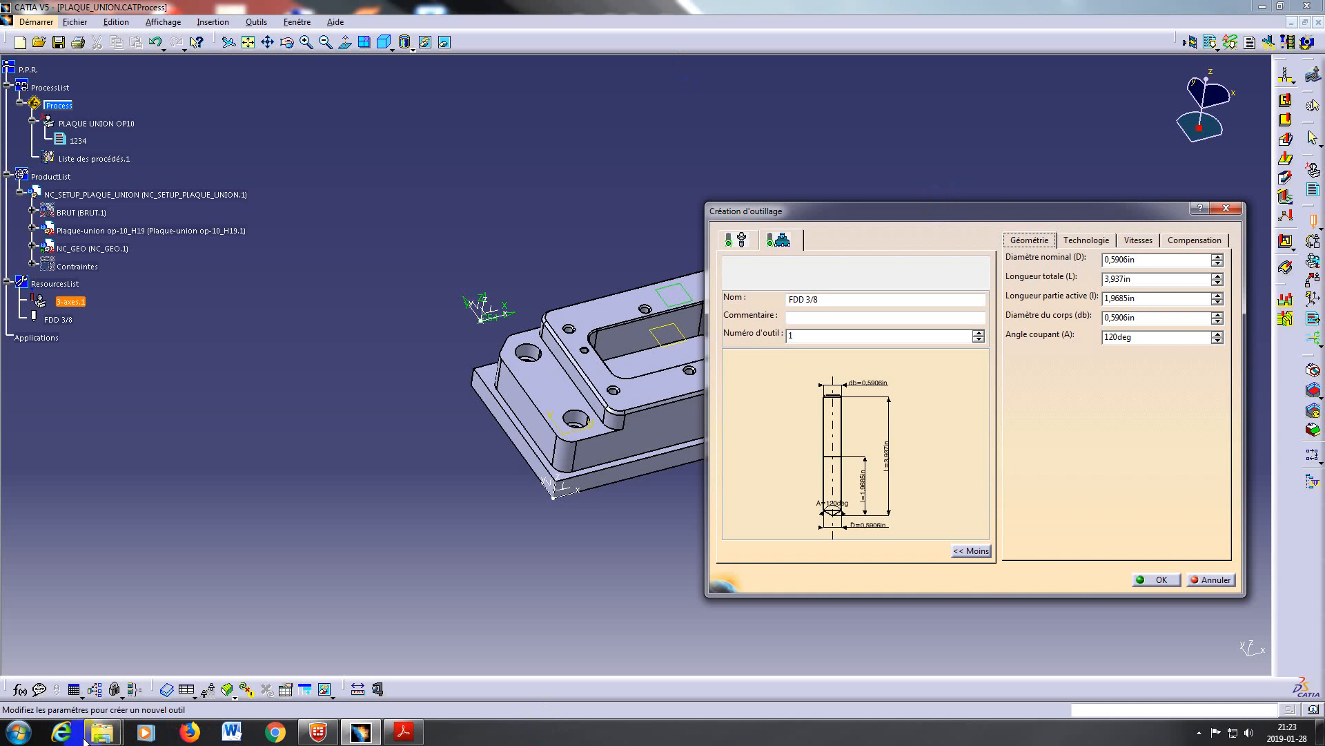
Open the FDD_.375.jpg photo from the OUTILS folder and examine the drill's lengths against the ruler.
{"action": "mouse_move", "coordinate": [84, 736]}
{"action": "left_click", "coordinate": [93, 658]}
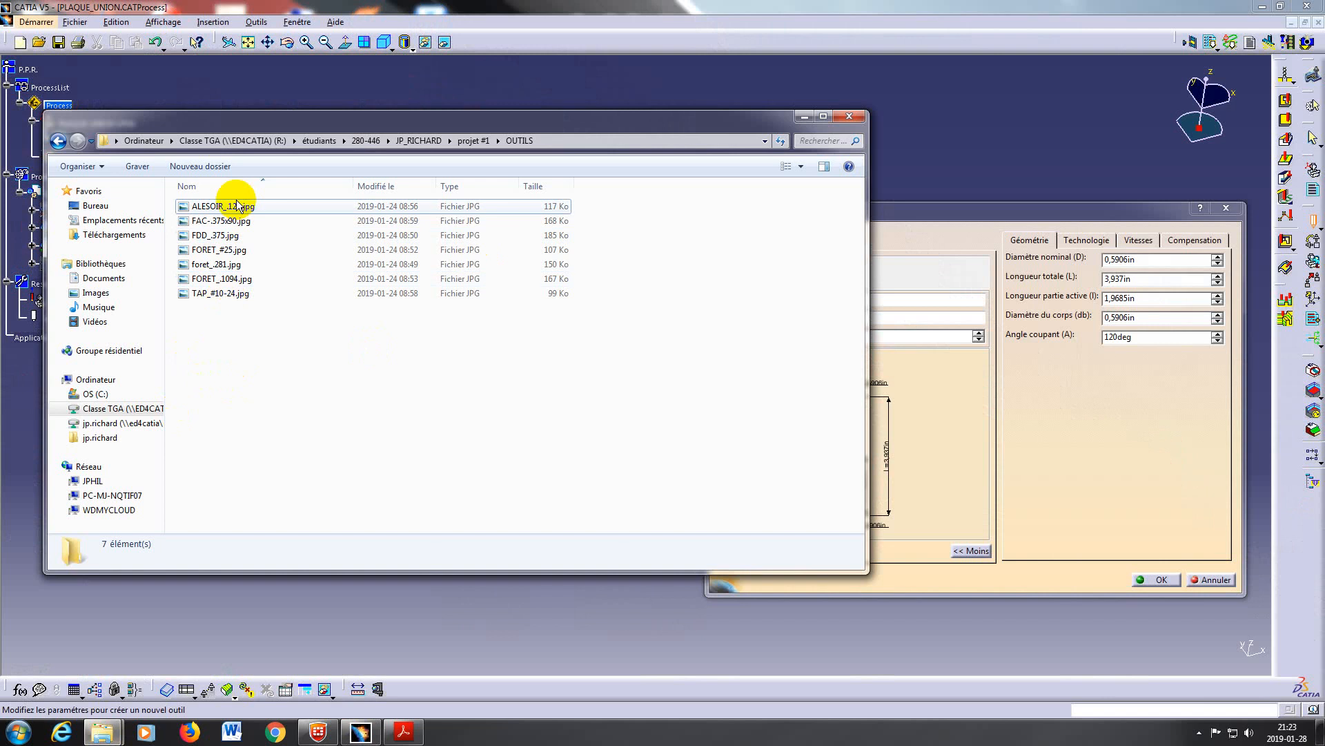
{"action": "left_click", "coordinate": [214, 235]}
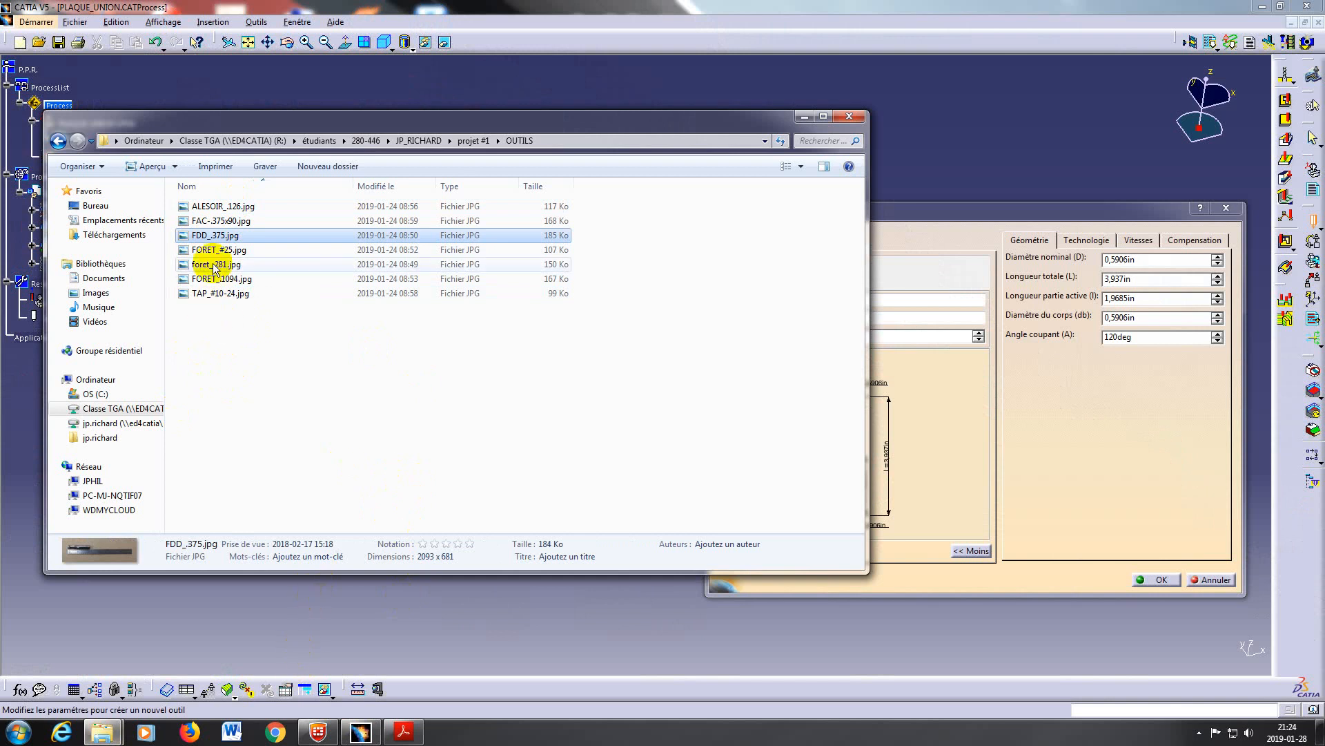
{"action": "double_click", "coordinate": [219, 236]}
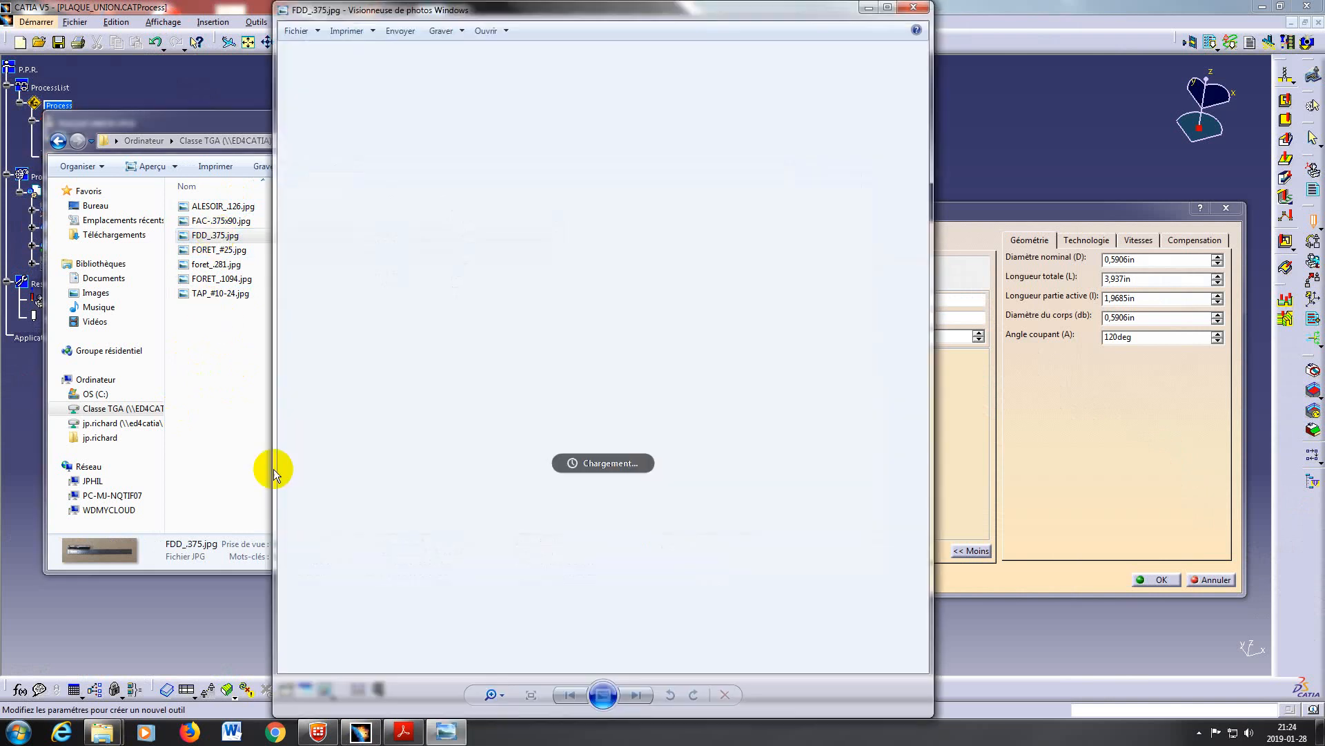
{"action": "scroll", "coordinate": [497, 459], "scroll_direction": "up", "scroll_amount": 3}
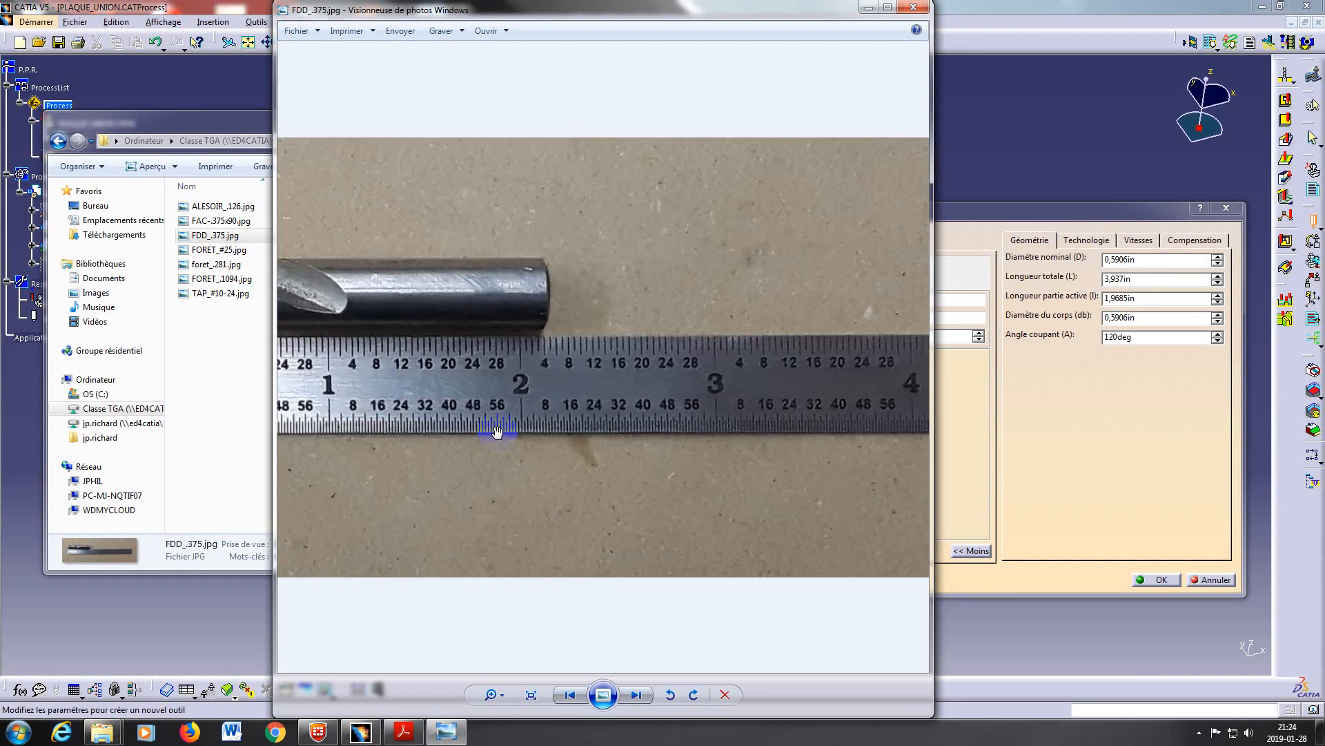
{"action": "left_click_drag", "start_coordinate": [557, 230], "coordinate": [635, 259]}
{"action": "scroll", "coordinate": [635, 259], "scroll_direction": "down", "scroll_amount": 3}
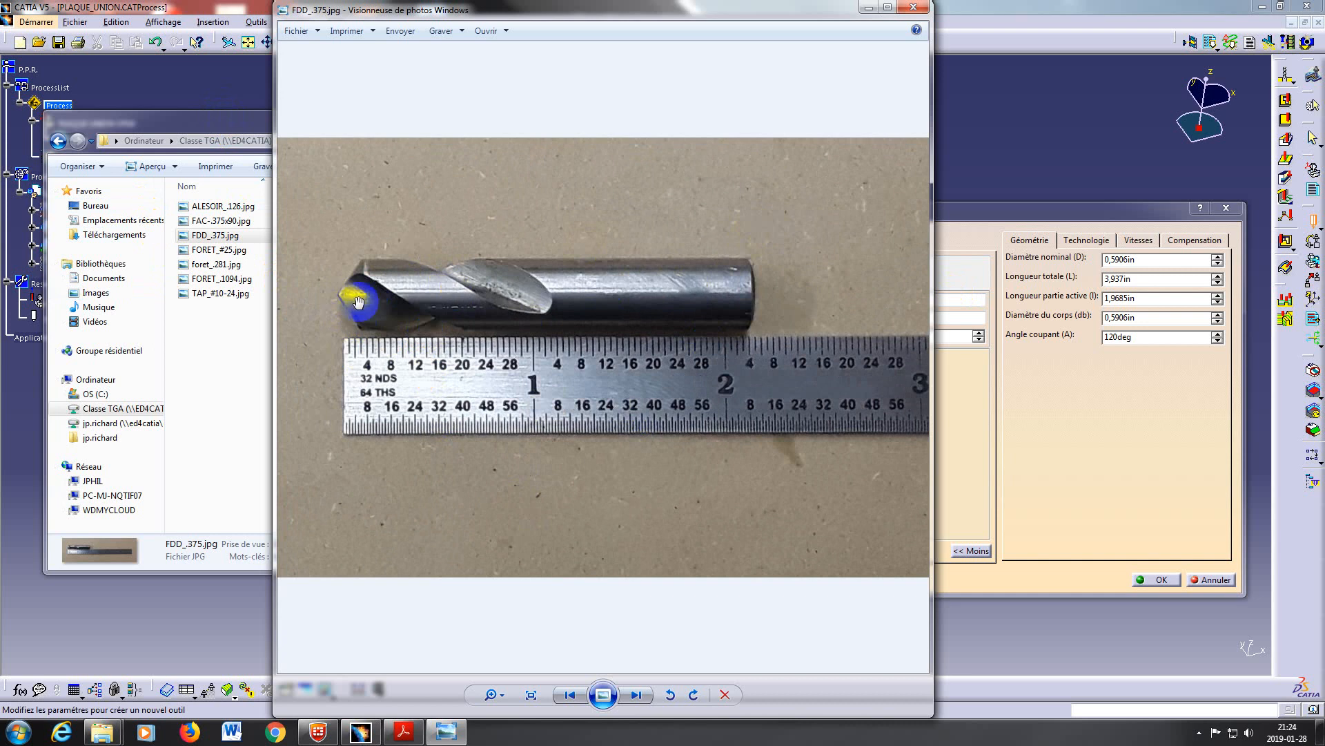
Set the drill's total length (L) to 2.125 in and its active length (l) to 1 in, checking the drill photo.
{"action": "left_click", "coordinate": [1110, 396]}
{"action": "left_click_drag", "start_coordinate": [1142, 278], "coordinate": [1105, 283]}
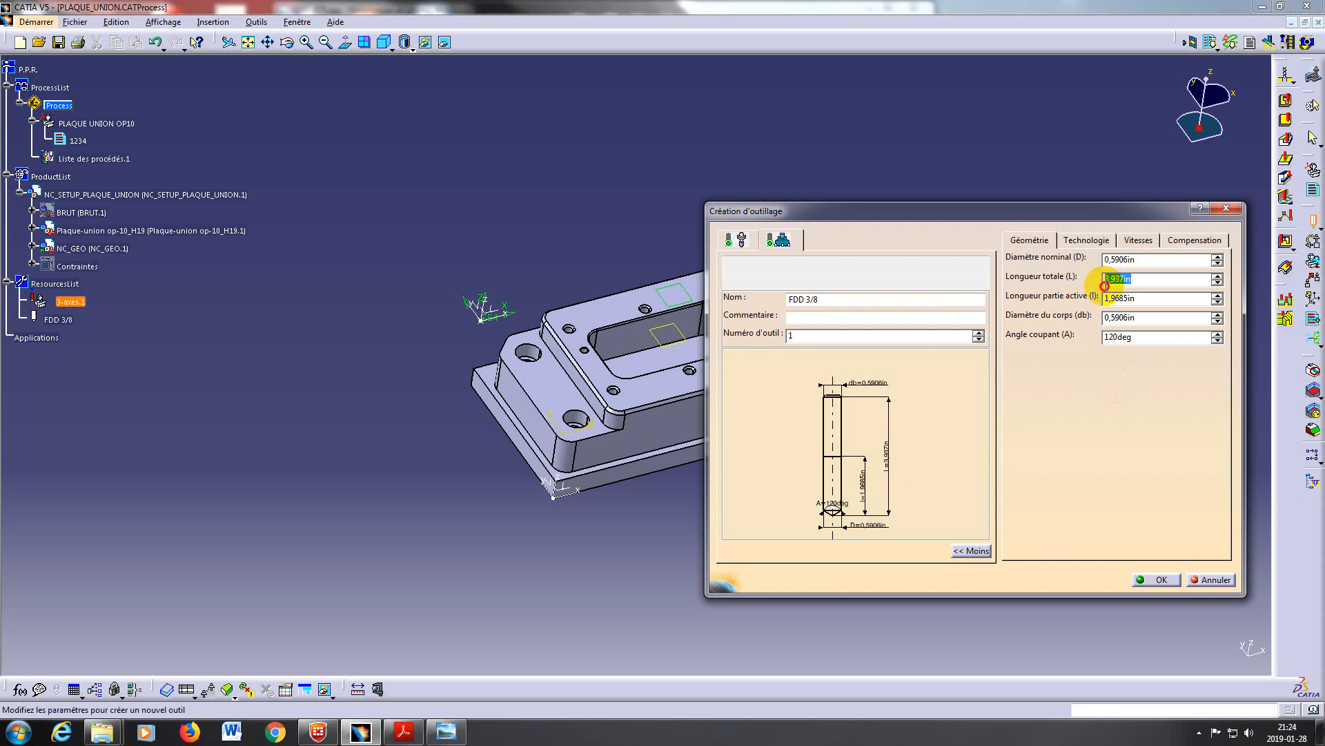
{"action": "type", "text": "2.125"}
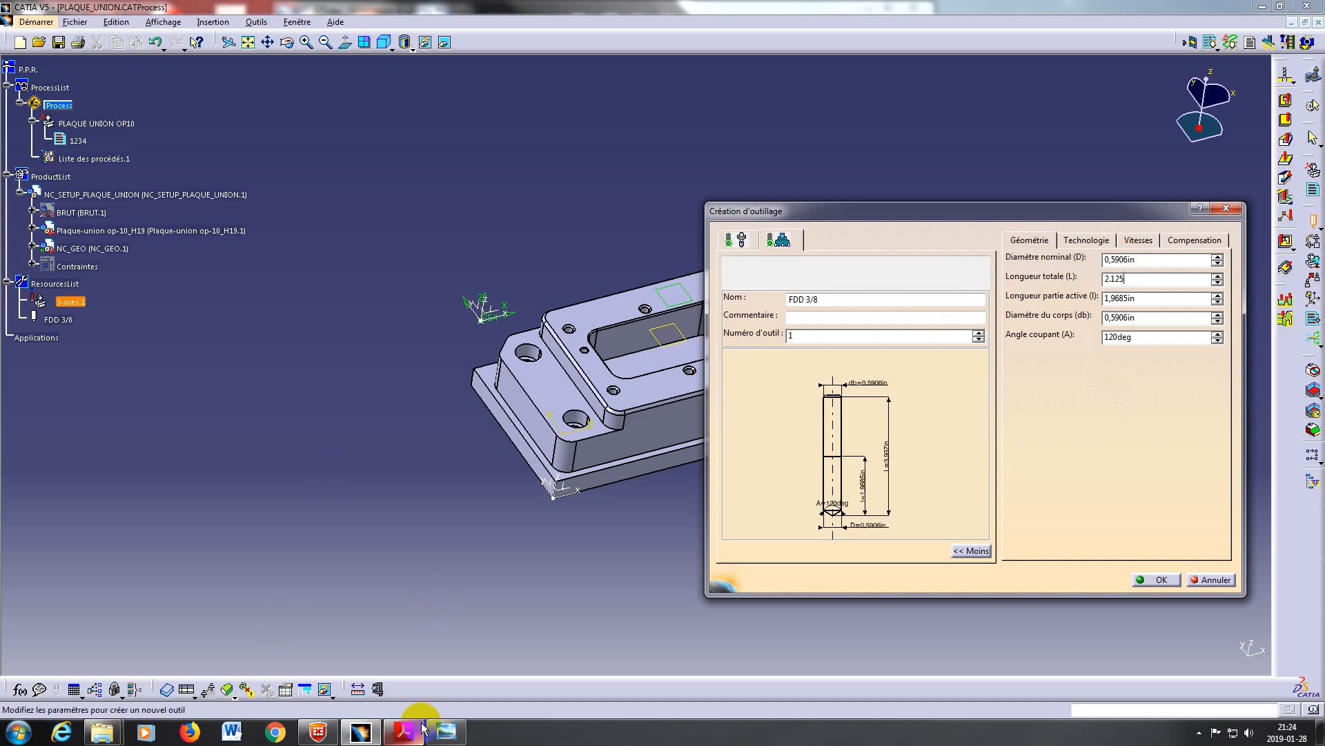
{"action": "left_click", "coordinate": [448, 733]}
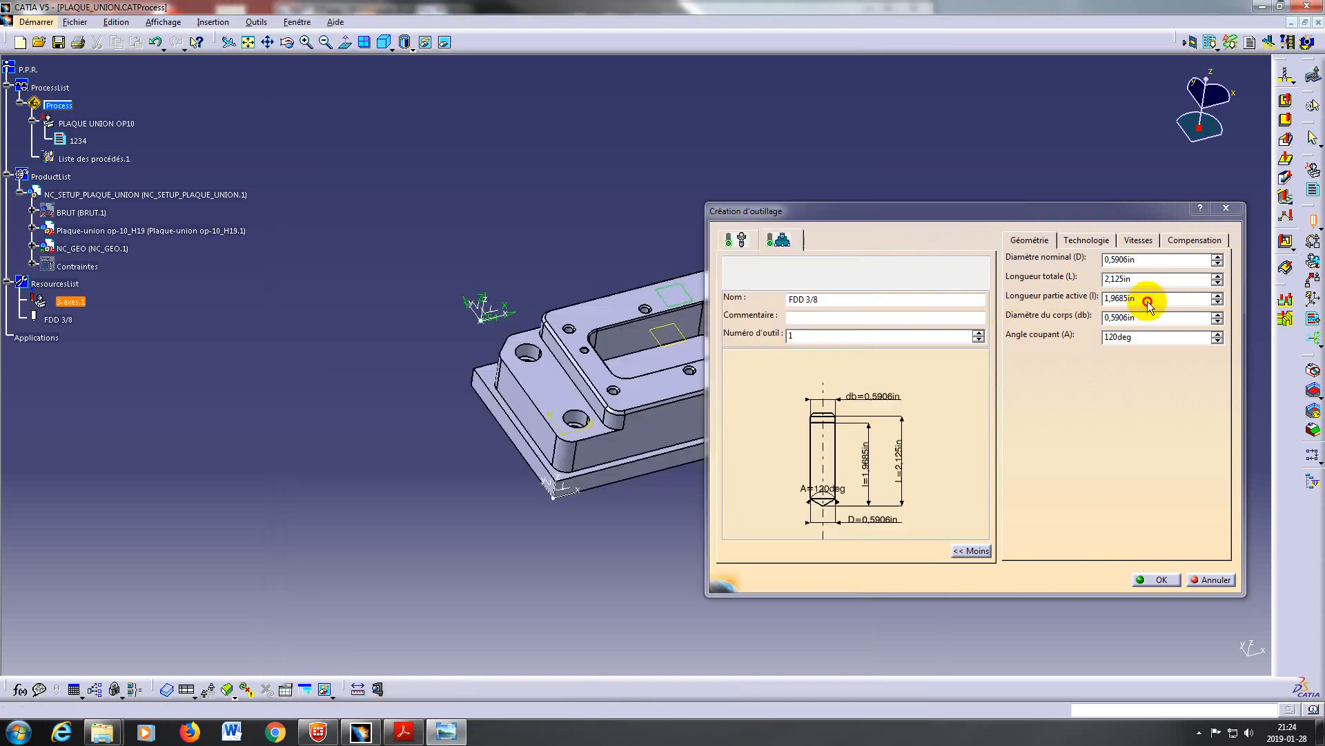
{"action": "left_click", "coordinate": [1129, 299]}
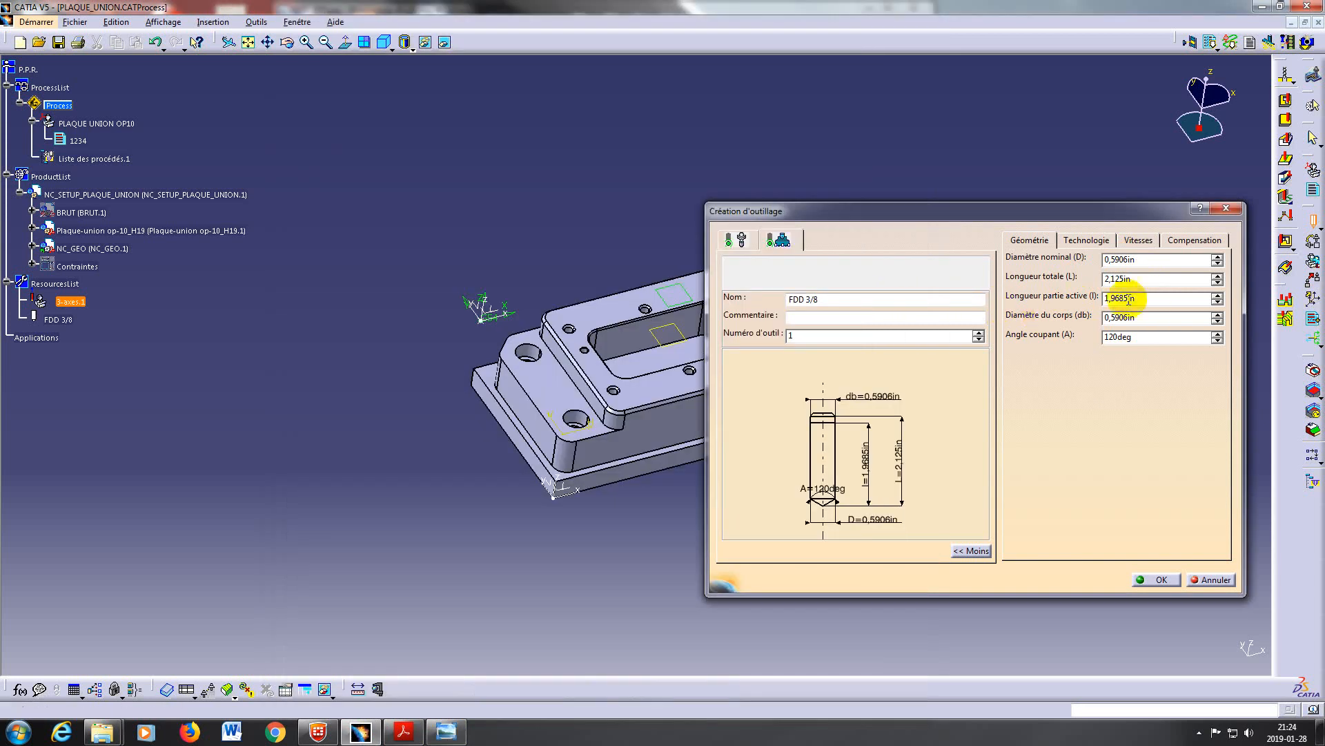
{"action": "left_click_drag", "start_coordinate": [1149, 298], "coordinate": [1079, 299]}
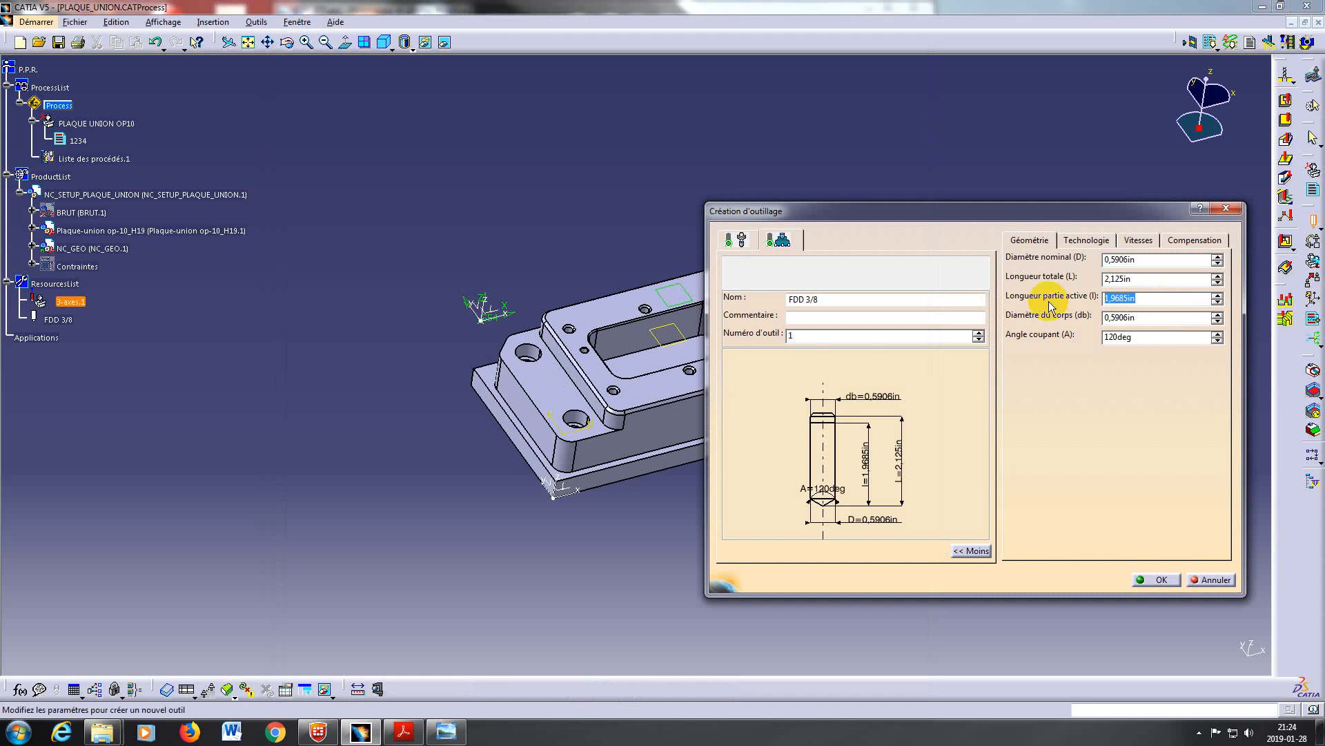
{"action": "type", "text": "1"}
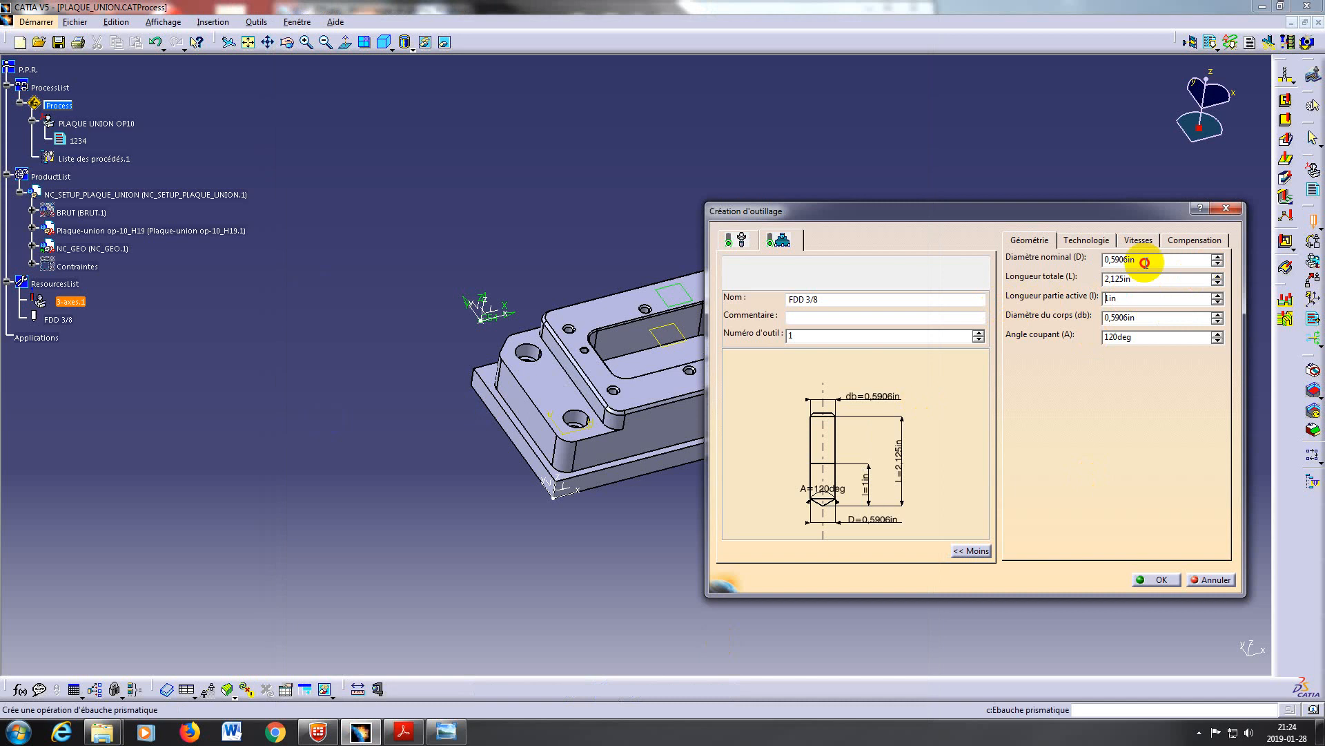
Set the drill's nominal diameter (D) to .375 in, copy the value, and re-enter it as the fraction 3/8.
{"action": "left_click_drag", "start_coordinate": [1148, 260], "coordinate": [1105, 260]}
{"action": "type", "text": ".375"}
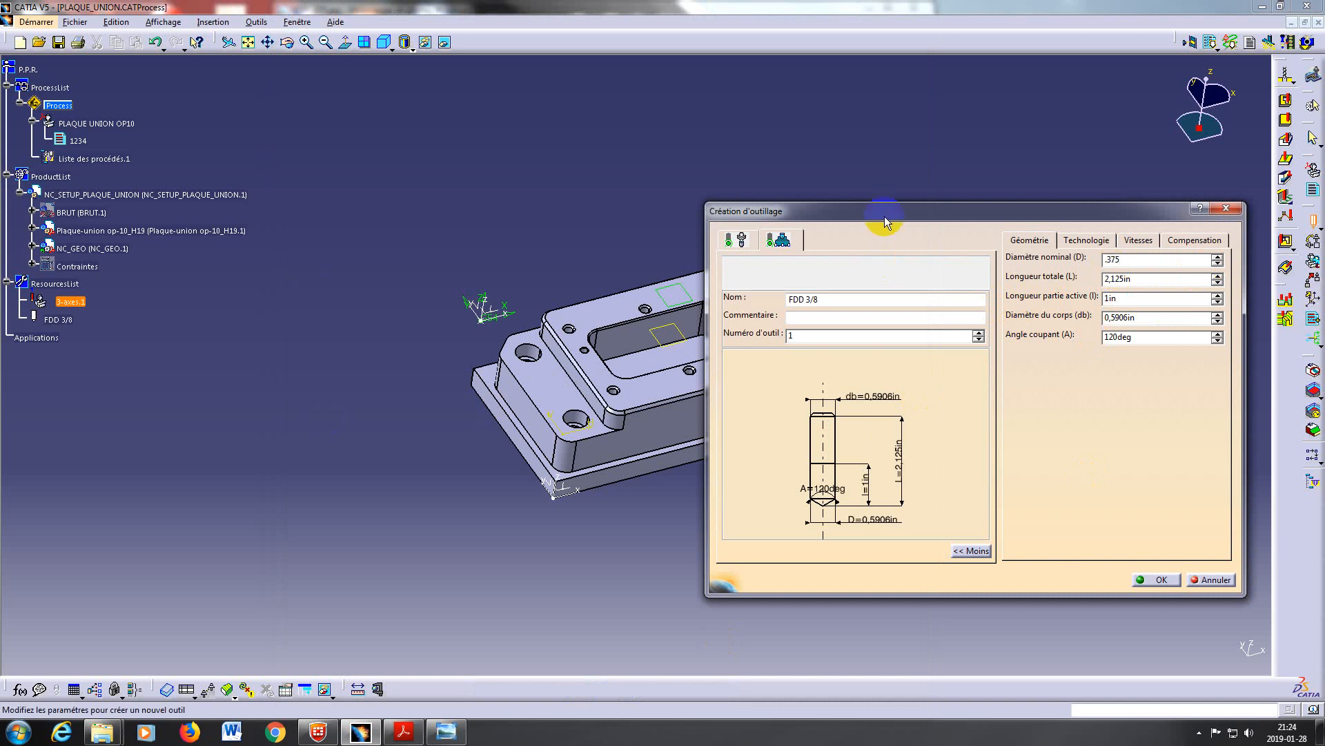
{"action": "key", "text": "Return"}
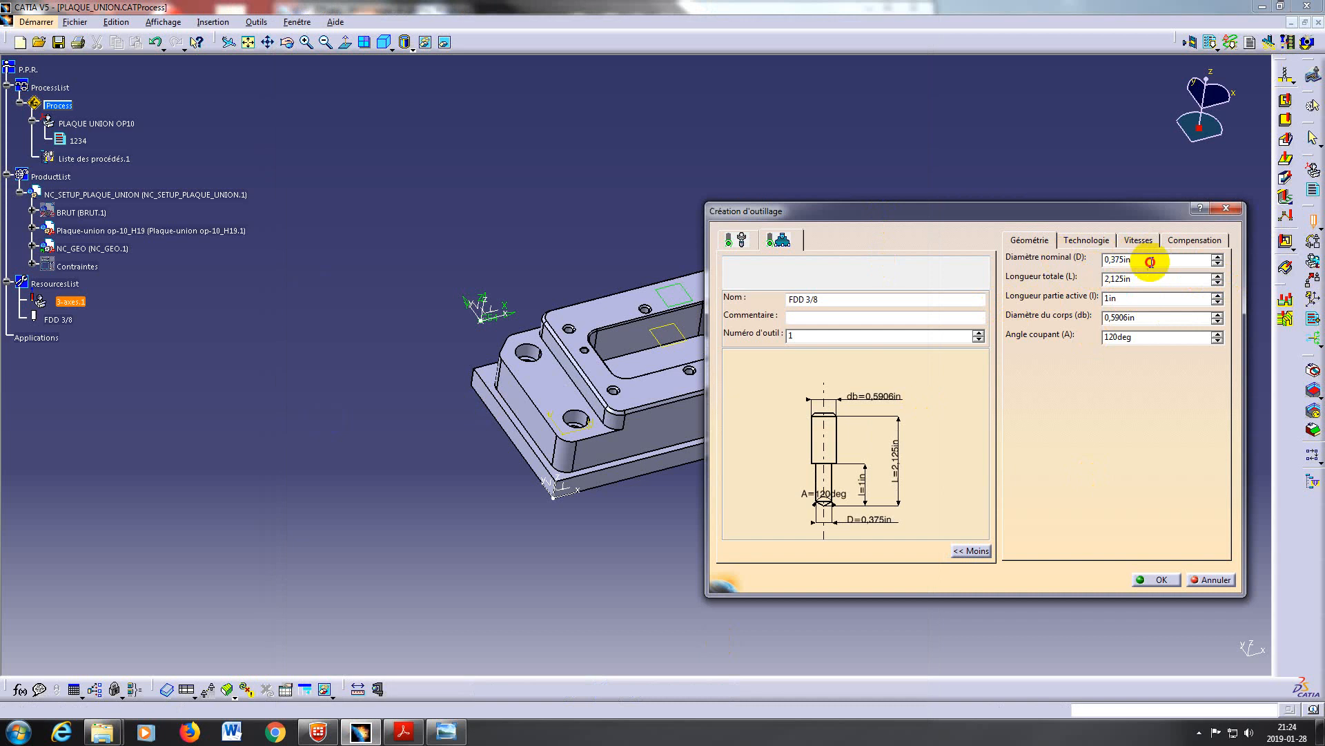
{"action": "left_click_drag", "start_coordinate": [1155, 260], "coordinate": [1065, 262]}
{"action": "key", "text": "ctrl+c"}
{"action": "type", "text": "3/8"}
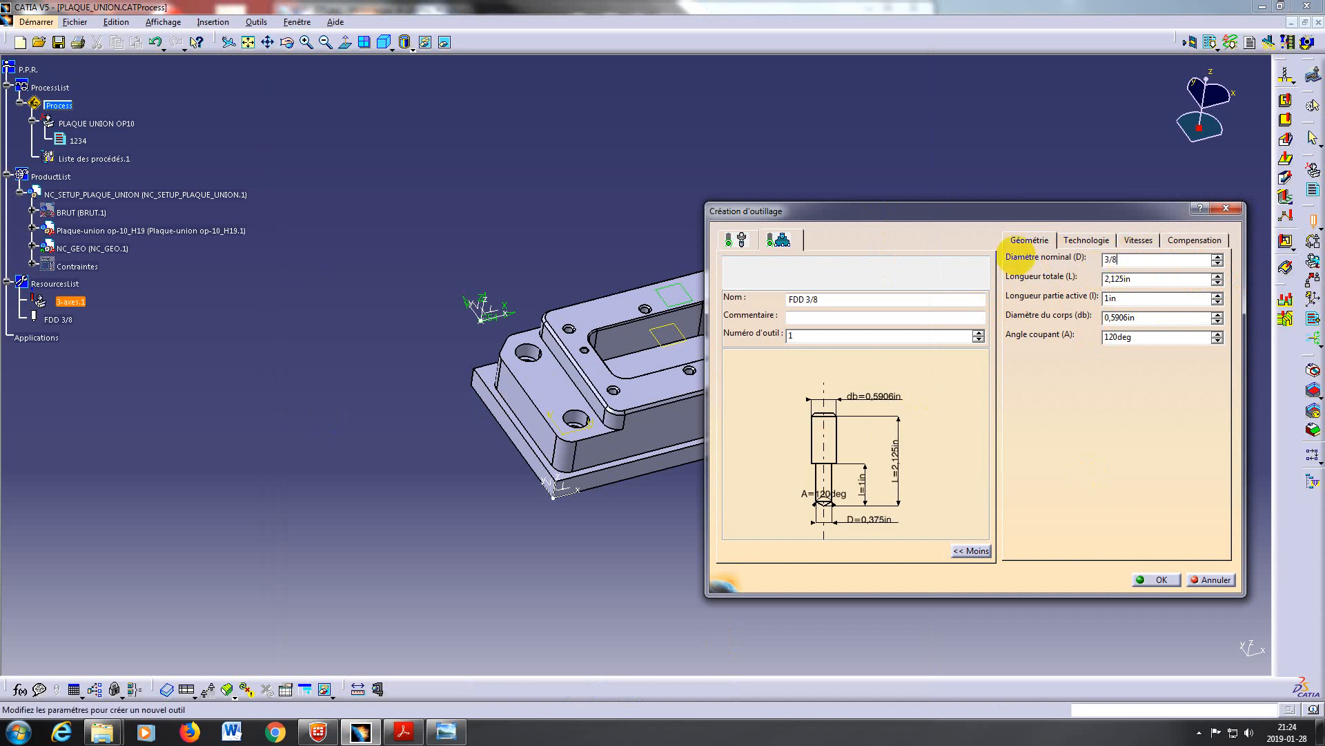
{"action": "key", "text": "Return"}
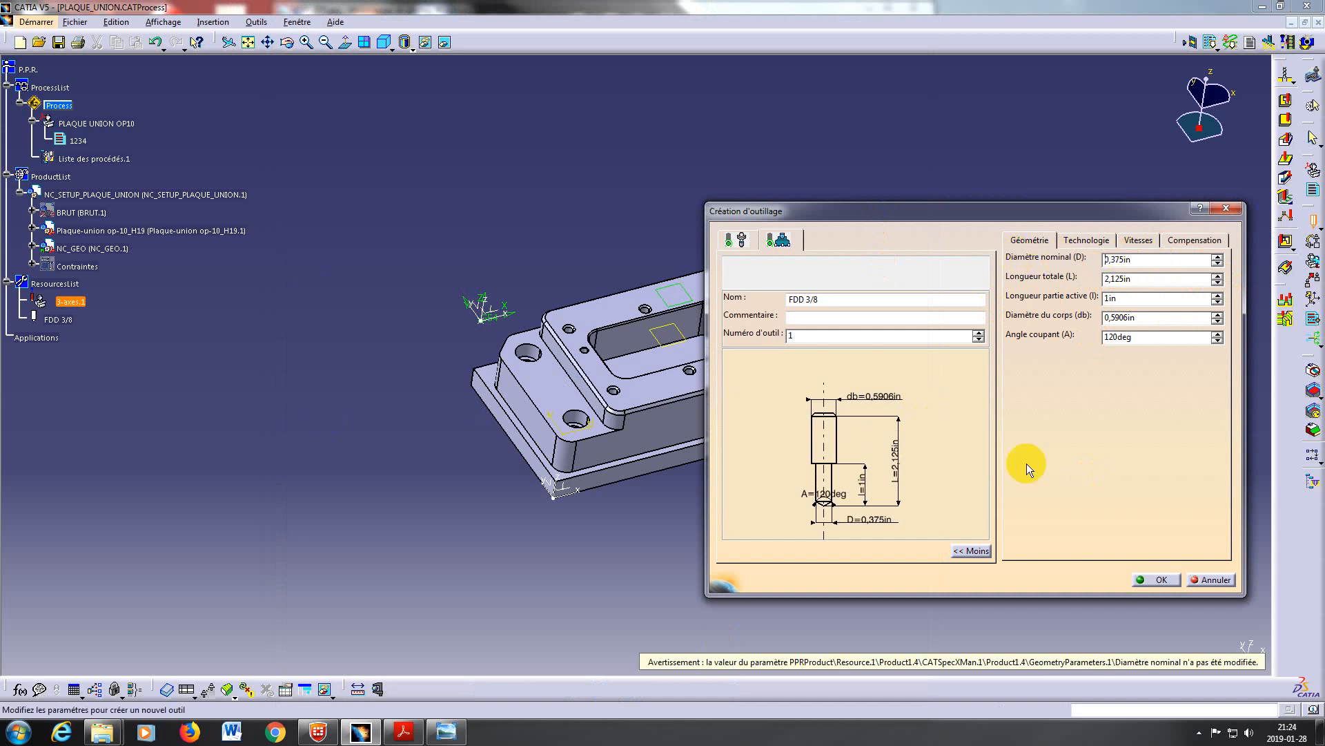
Set the drill's body diameter (db) to 0,375 in.
{"action": "left_click", "coordinate": [1105, 318]}
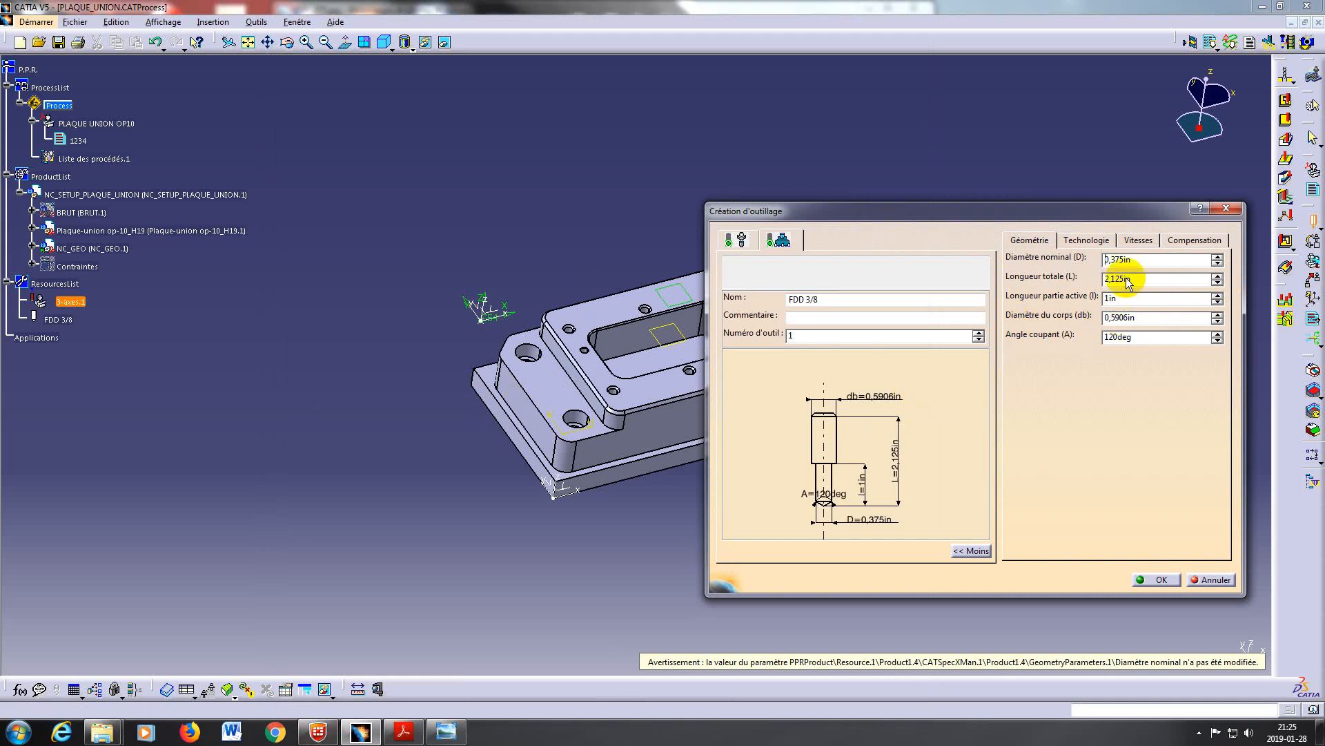
{"action": "left_click_drag", "start_coordinate": [1142, 319], "coordinate": [1094, 331]}
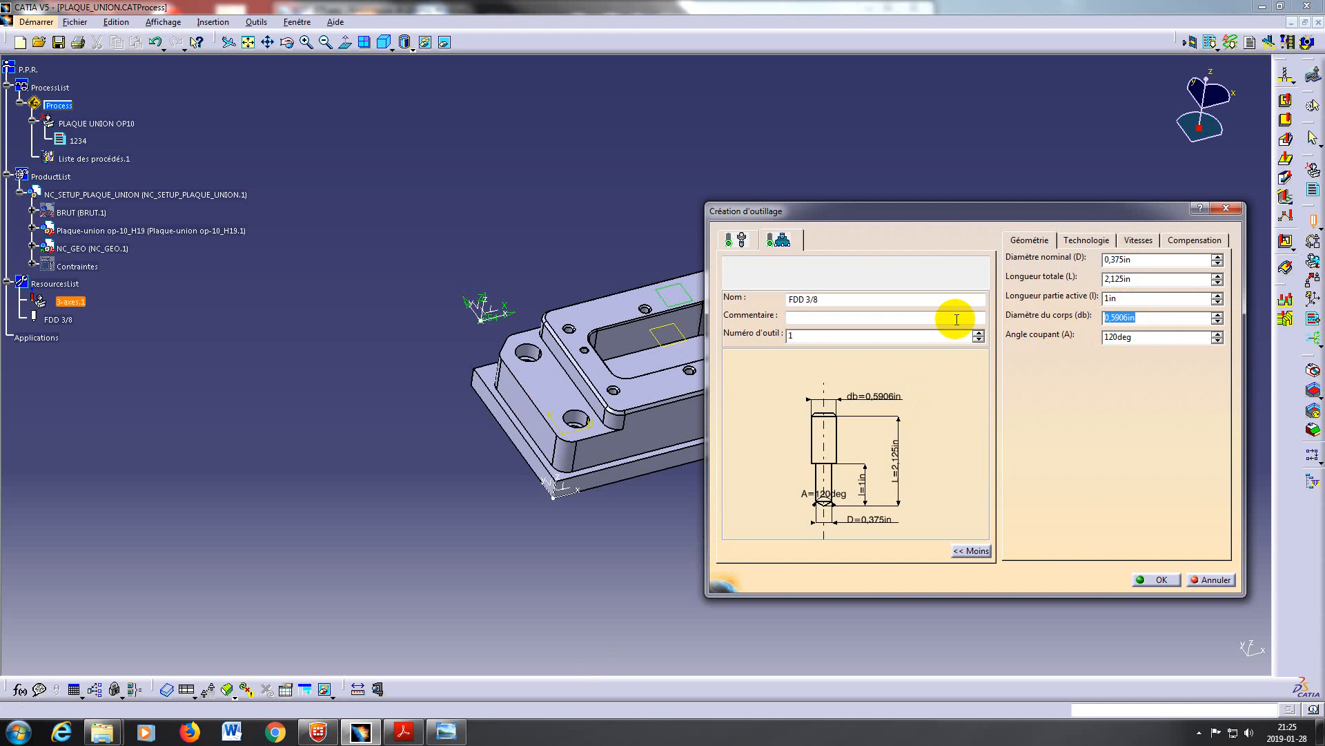
{"action": "type", "text": "0,375"}
{"action": "key", "text": "Return"}
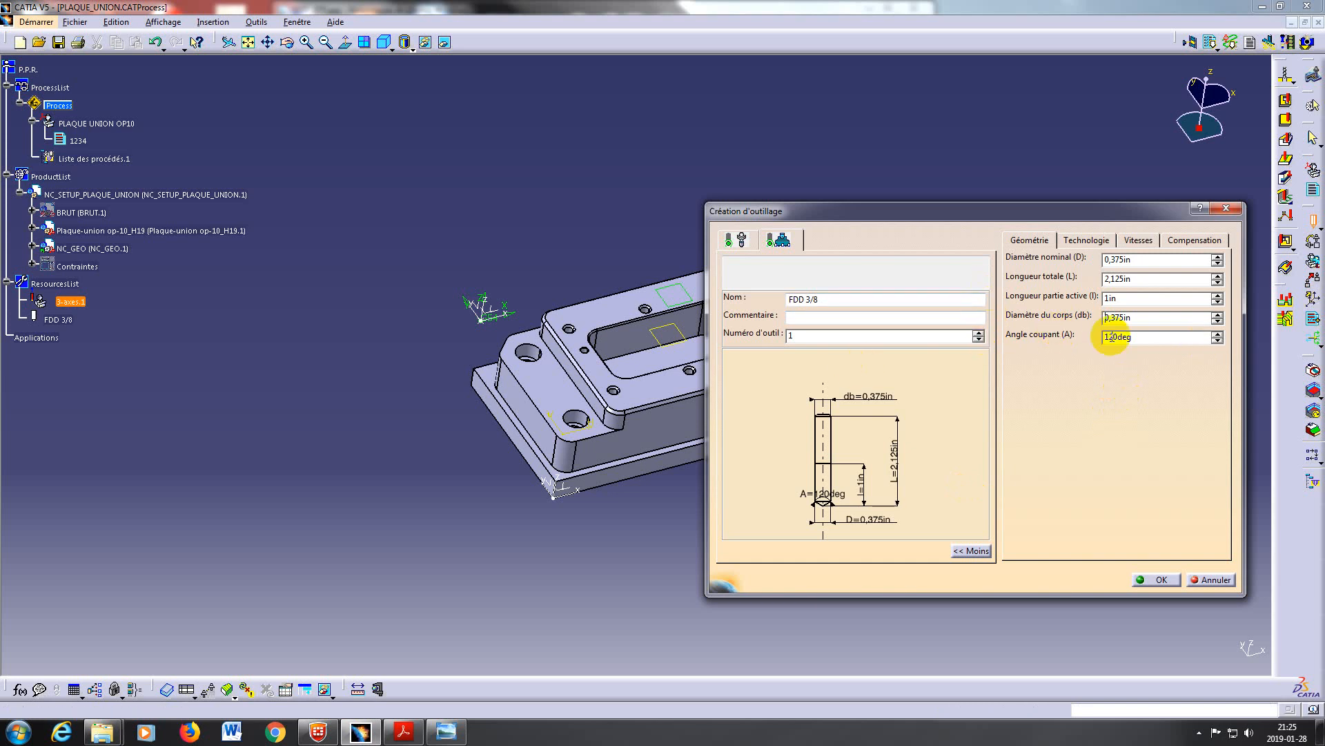
Set the drill's cutting angle (A) to 118 degrees.
{"action": "double_click", "coordinate": [1137, 336]}
{"action": "key", "text": "ctrl+v"}
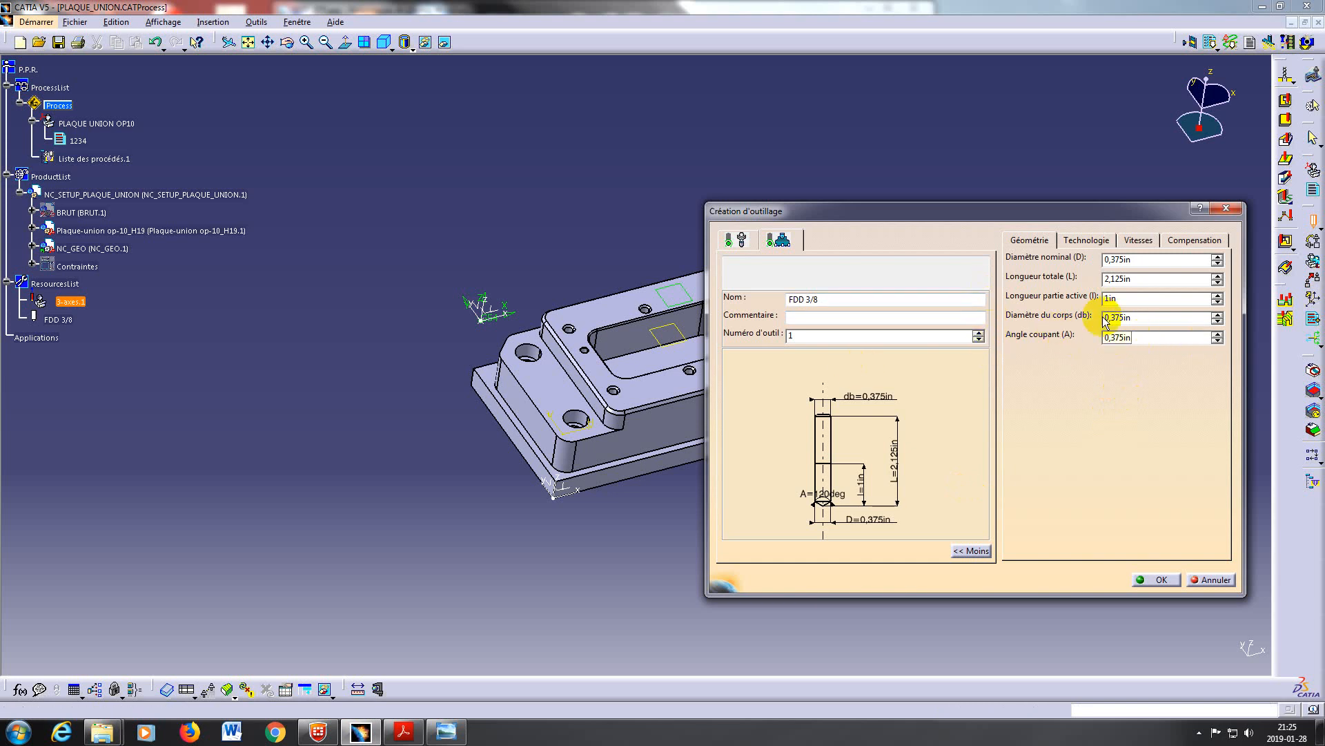
{"action": "key", "text": "ctrl+z"}
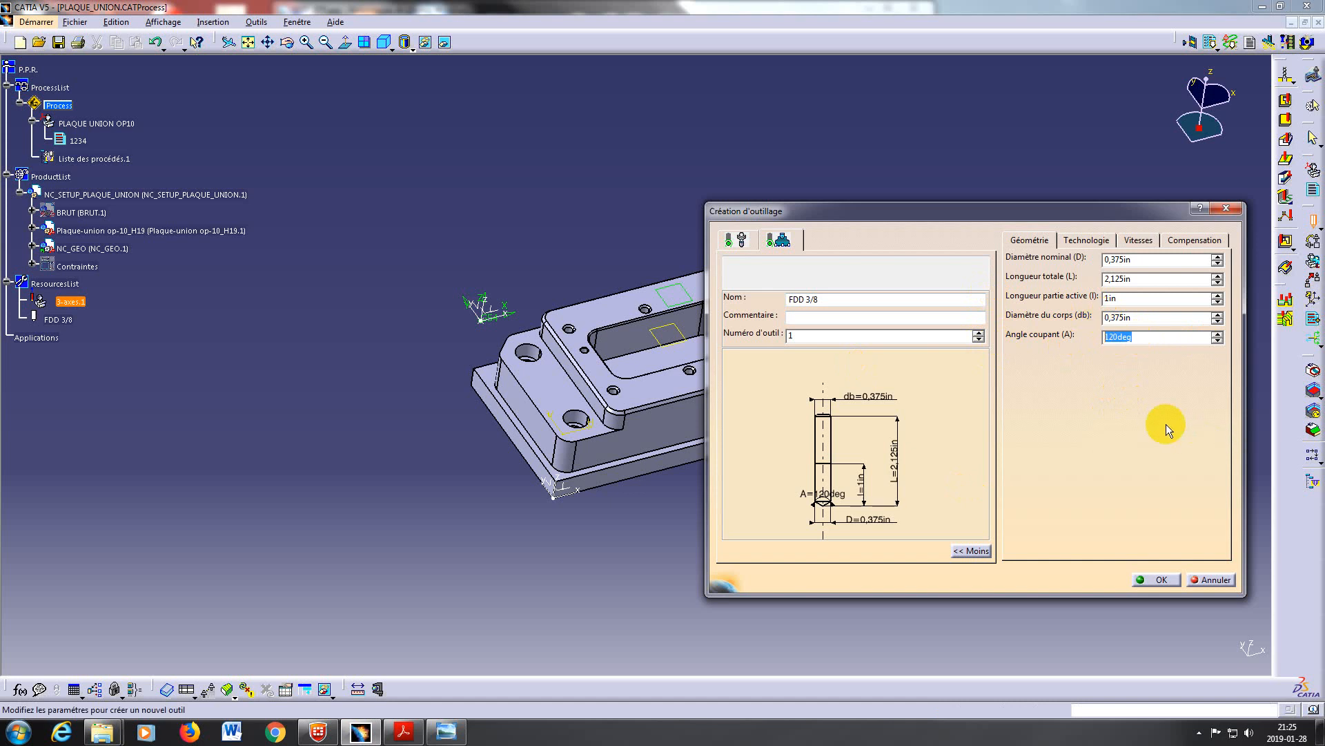
{"action": "type", "text": "118"}
{"action": "key", "text": "Return"}
Enter FLOOD as the coolant syntax (Syntaxe de l'arrosage) in the drill's technology parameters.
{"action": "left_click", "coordinate": [1095, 242]}
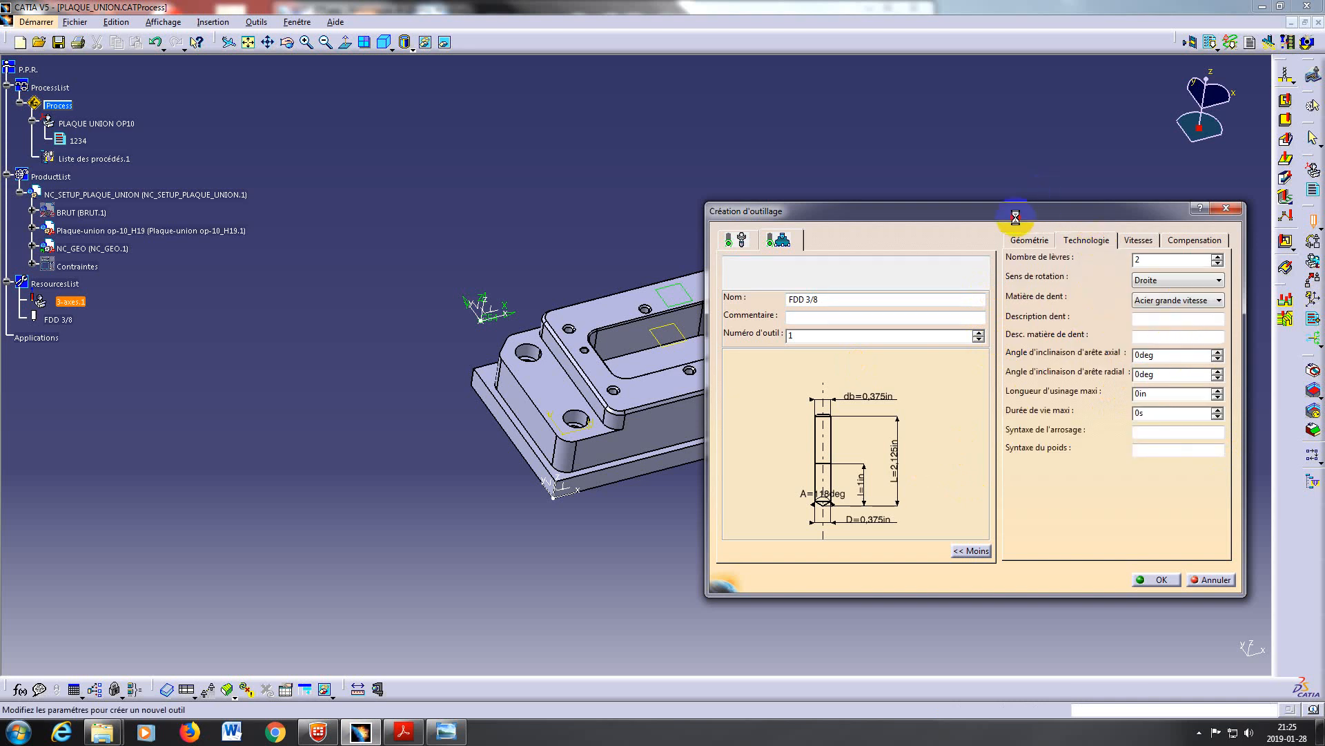
{"action": "left_click_drag", "start_coordinate": [1008, 213], "coordinate": [1004, 102]}
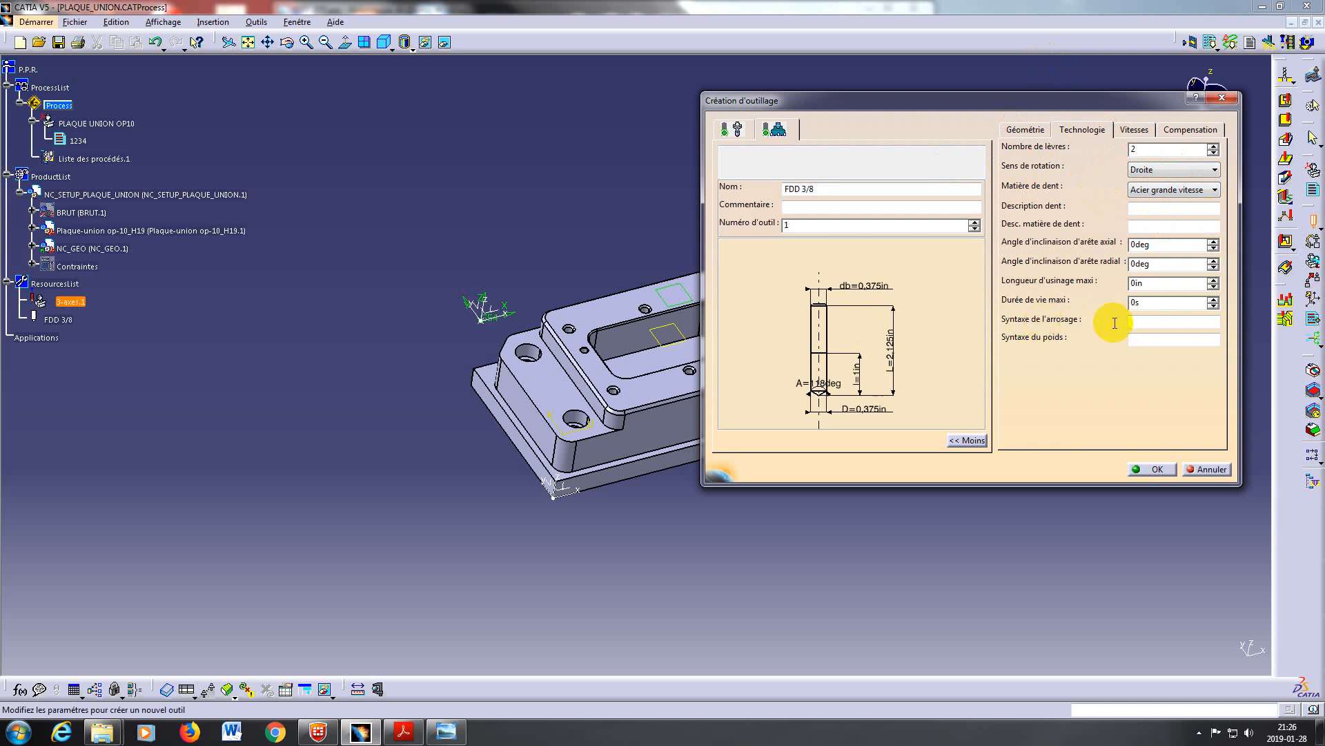
{"action": "left_click", "coordinate": [1156, 319]}
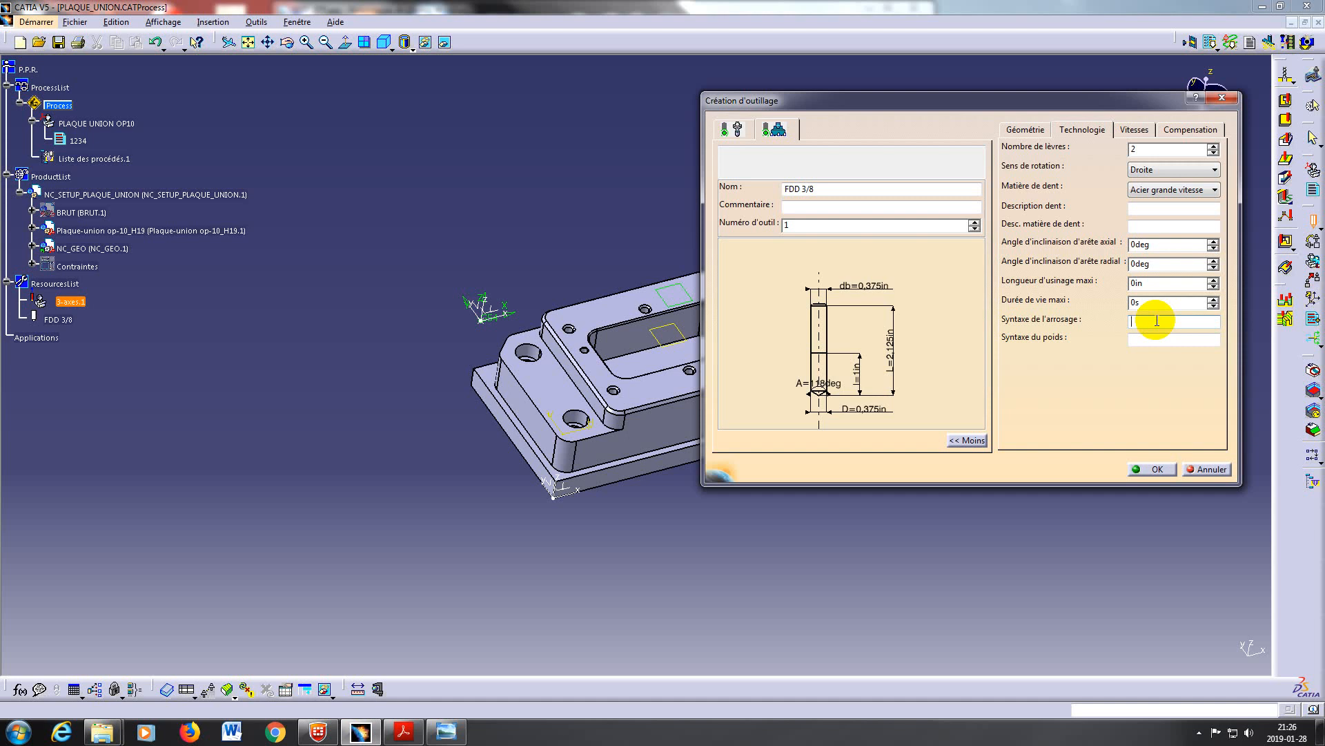
{"action": "type", "text": "FLOOD"}
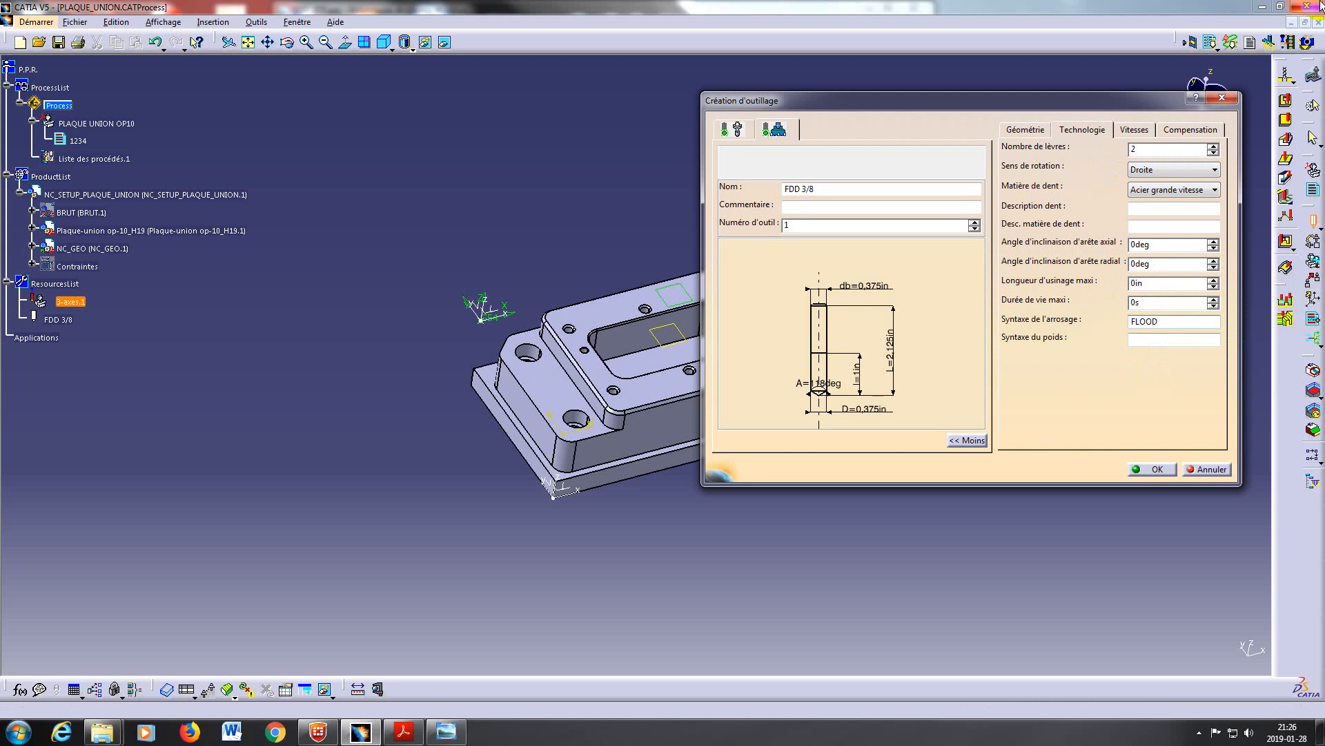
Set the drill's cutting speed (Vitesse de coupe) to 250 ft_mn in its speed parameters.
{"action": "left_click", "coordinate": [1135, 130]}
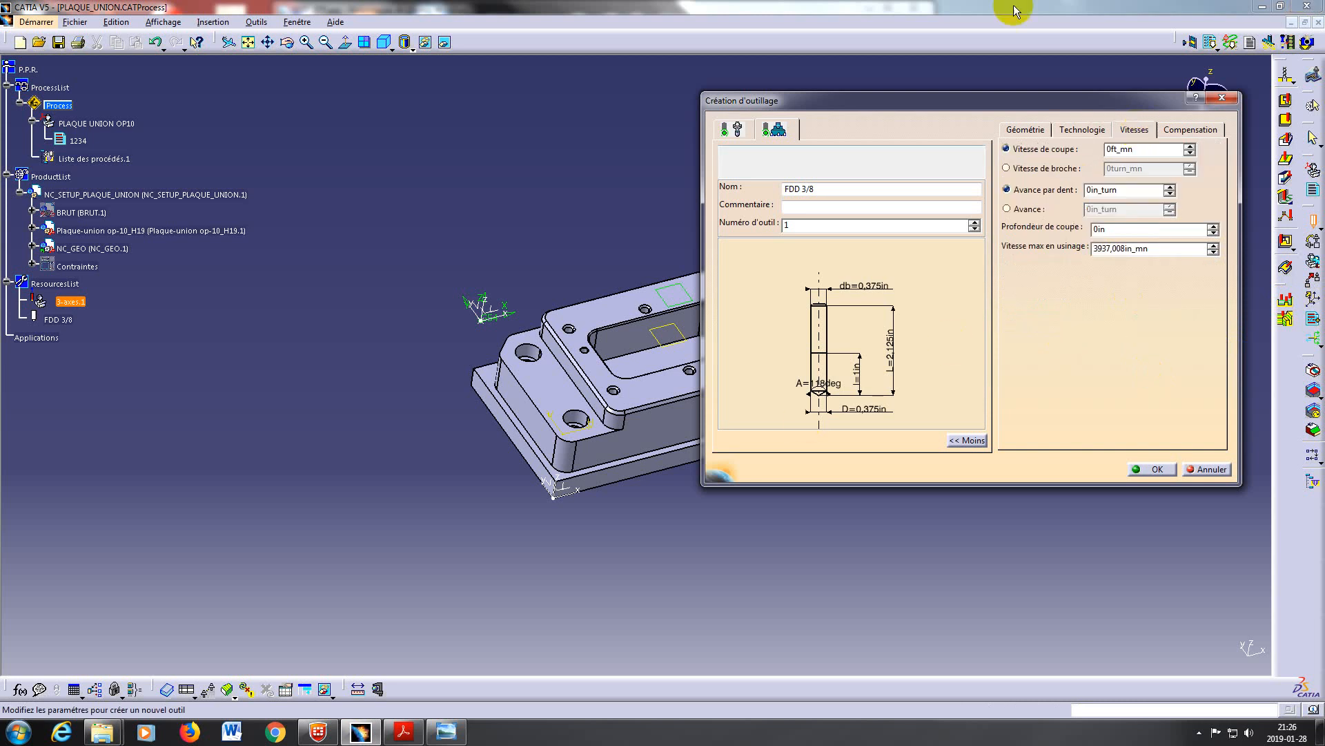
{"action": "left_click_drag", "start_coordinate": [984, 105], "coordinate": [881, 161]}
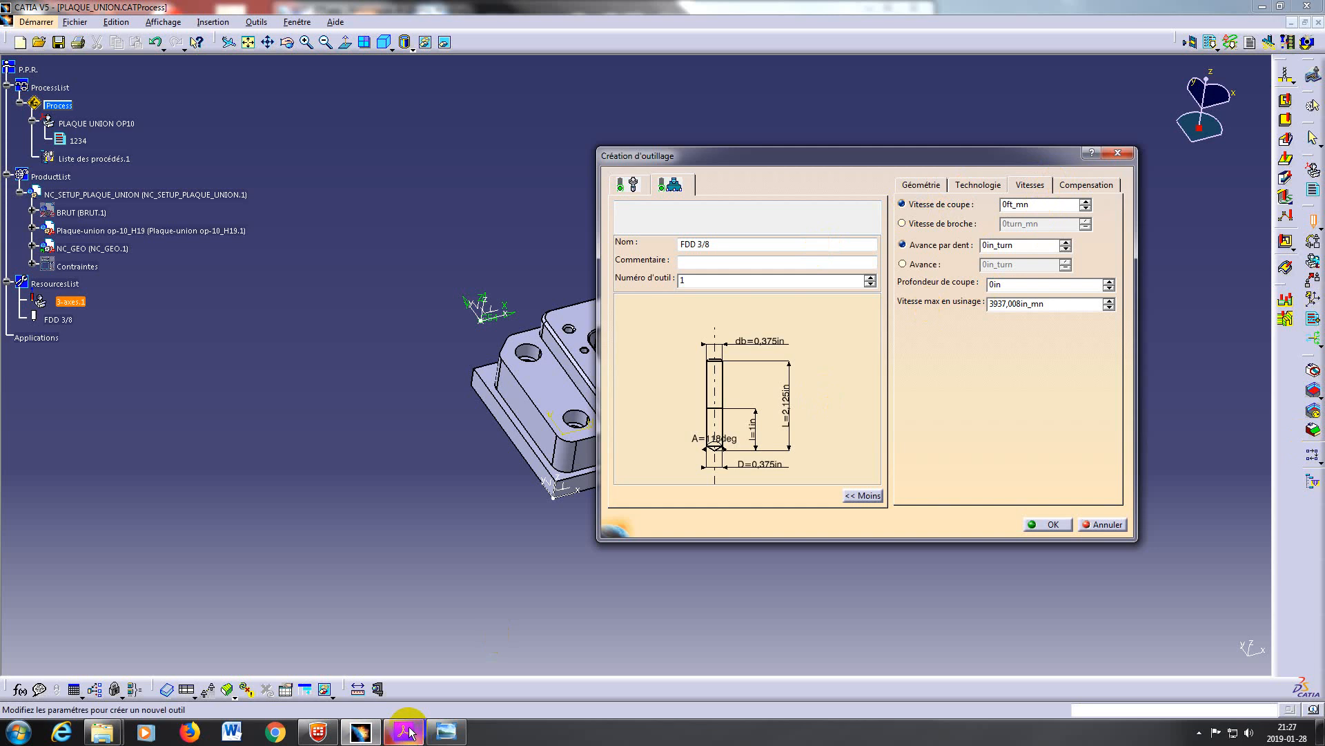
{"action": "left_click", "coordinate": [1046, 204]}
{"action": "double_click", "coordinate": [1046, 204]}
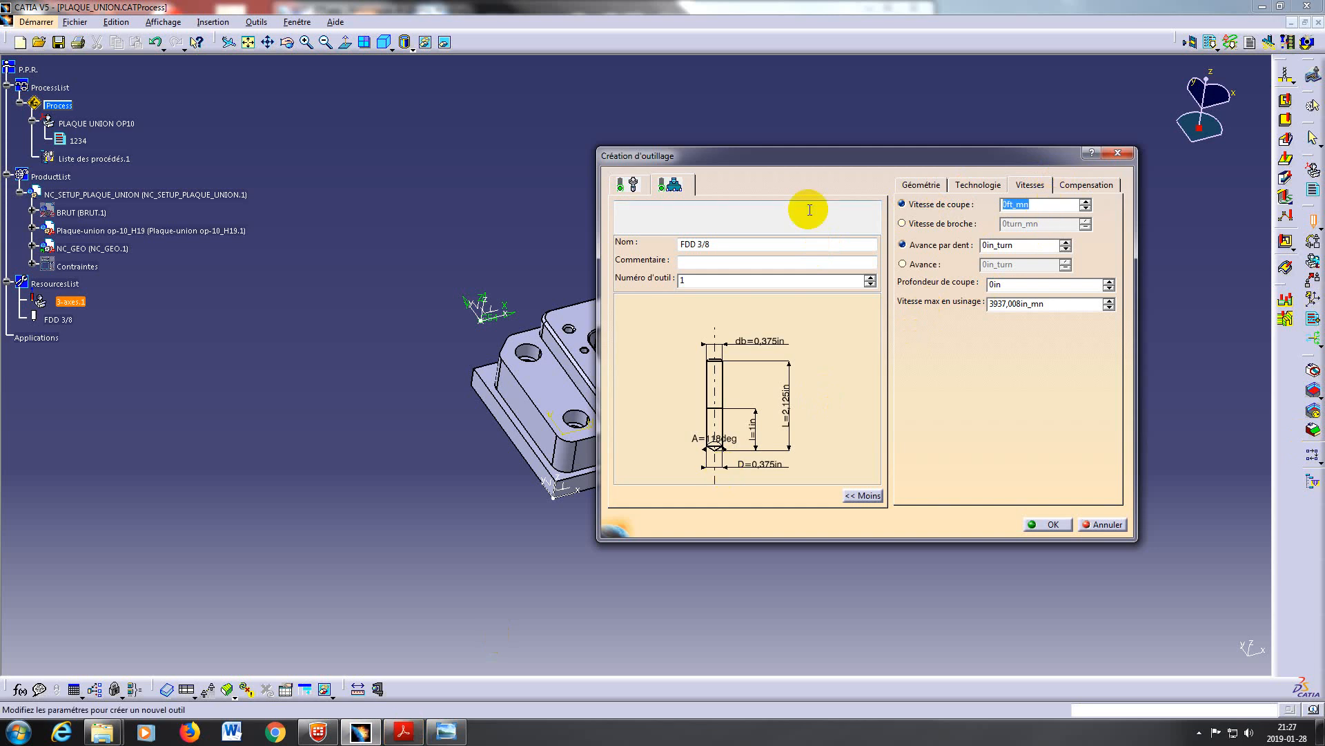
{"action": "type", "text": "250"}
{"action": "key", "text": "Return"}
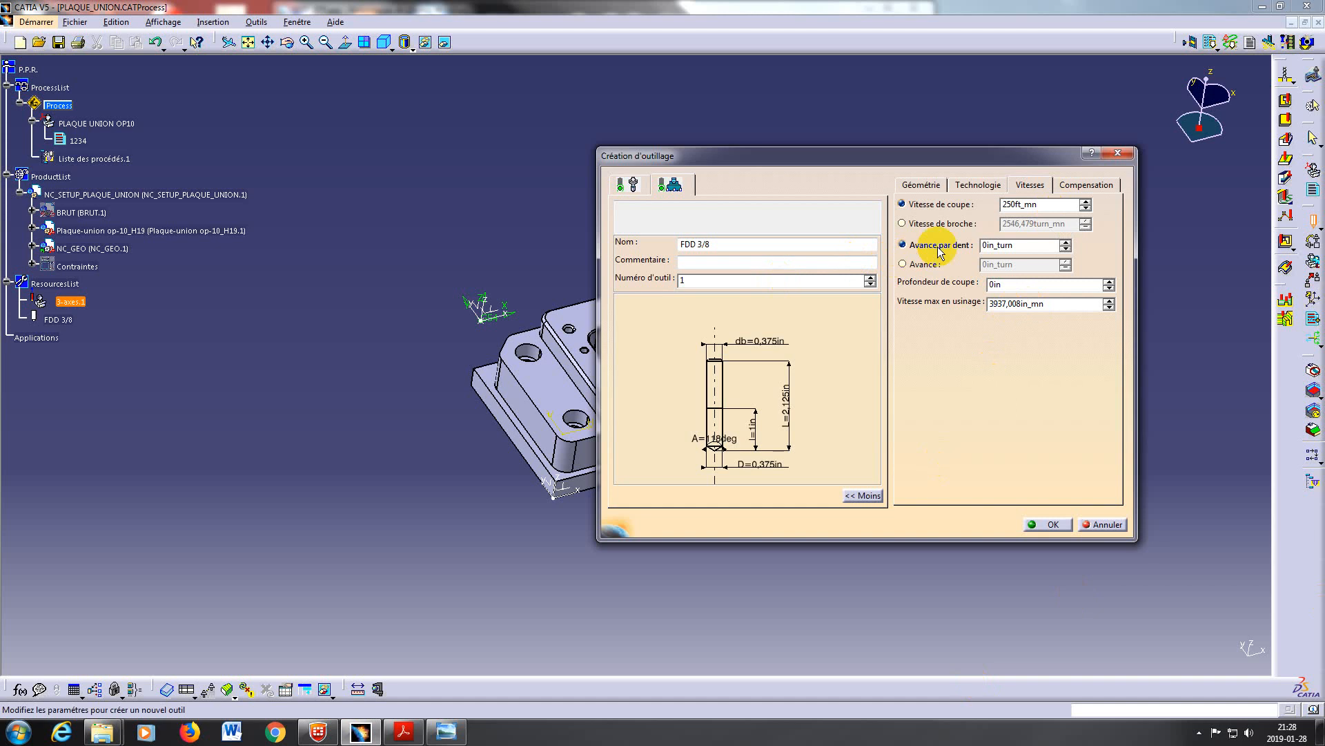
Switch to the cutting speeds and feeds PDF in Acrobat Reader and look up the recommended feed per revolution for a two-lip HSS drill.
{"action": "left_click_drag", "start_coordinate": [967, 156], "coordinate": [1016, 132]}
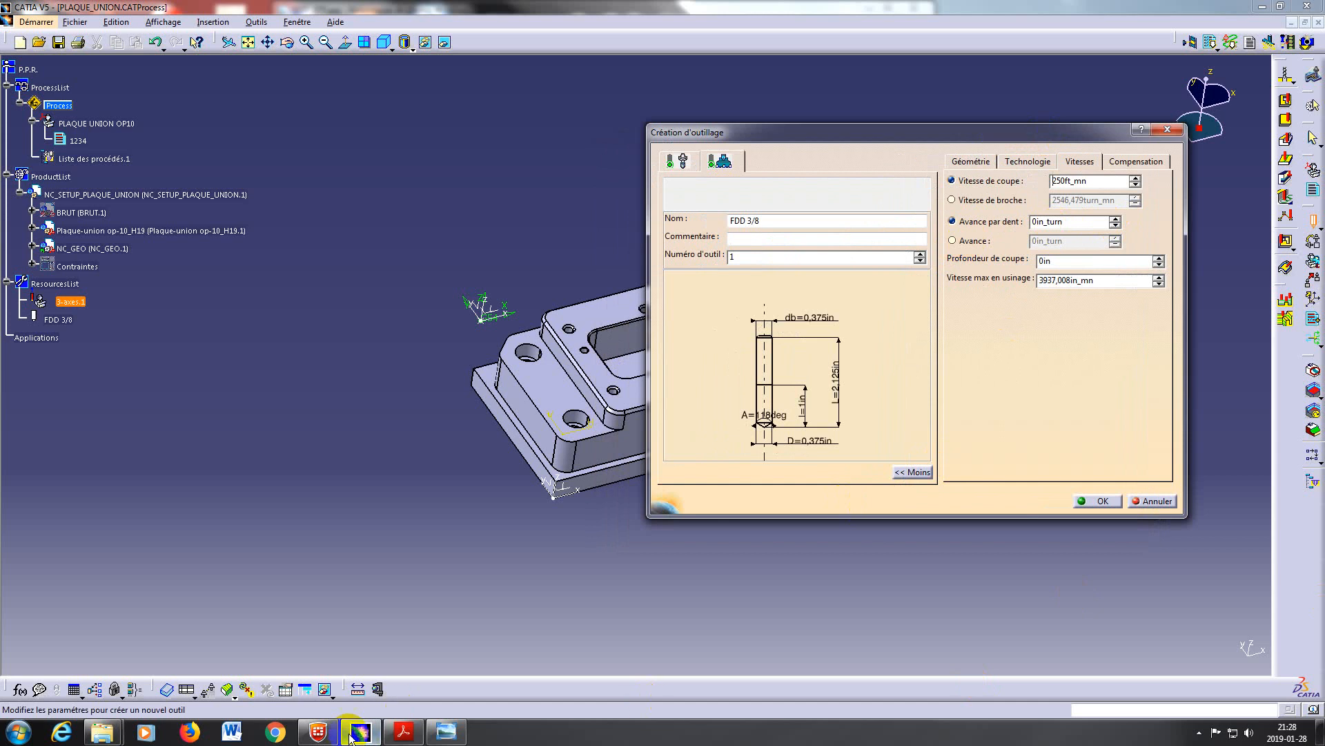
{"action": "left_click", "coordinate": [404, 731]}
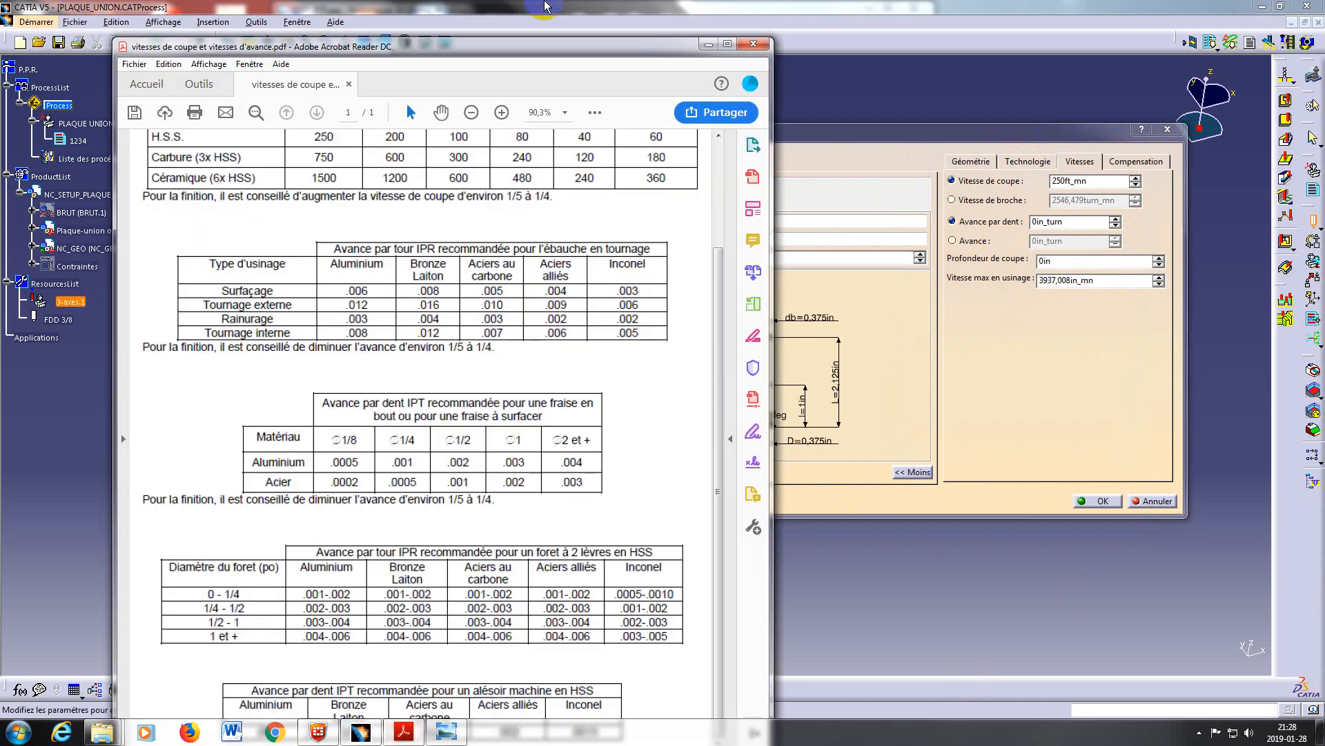
{"action": "left_click_drag", "start_coordinate": [514, 57], "coordinate": [412, 20]}
{"action": "scroll", "coordinate": [255, 253], "scroll_direction": "up", "scroll_amount": 5}
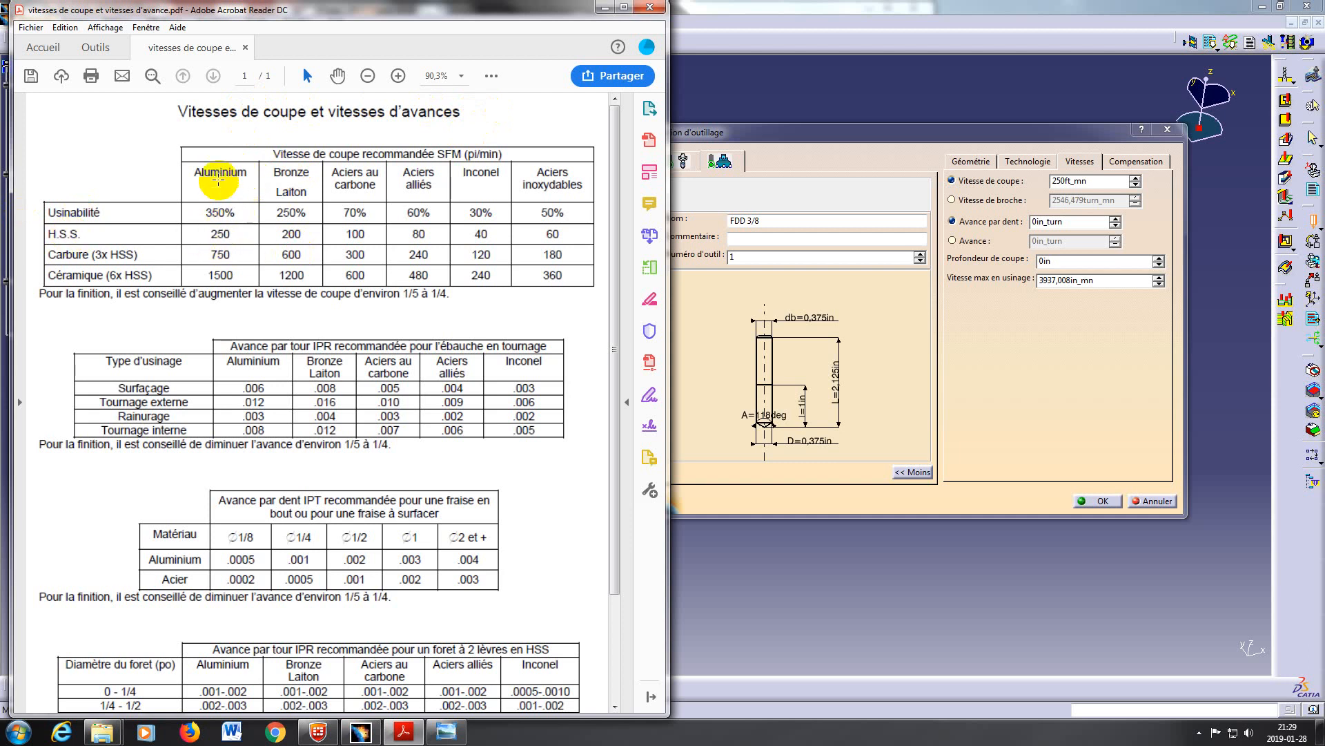
{"action": "scroll", "coordinate": [295, 467], "scroll_direction": "down", "scroll_amount": 4}
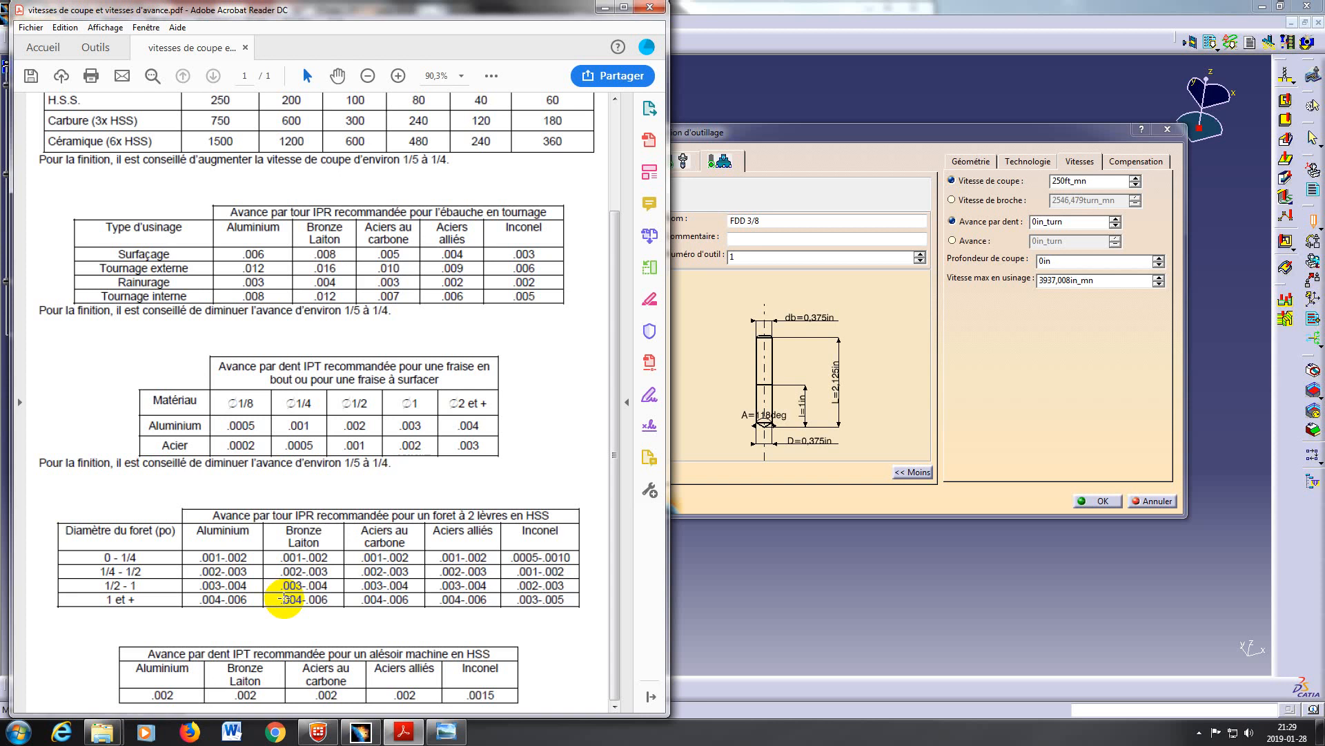
Back in CATIA, define the drill's feed by Avance instead of per tooth and set it to .0025 in_turn.
{"action": "left_click", "coordinate": [957, 233]}
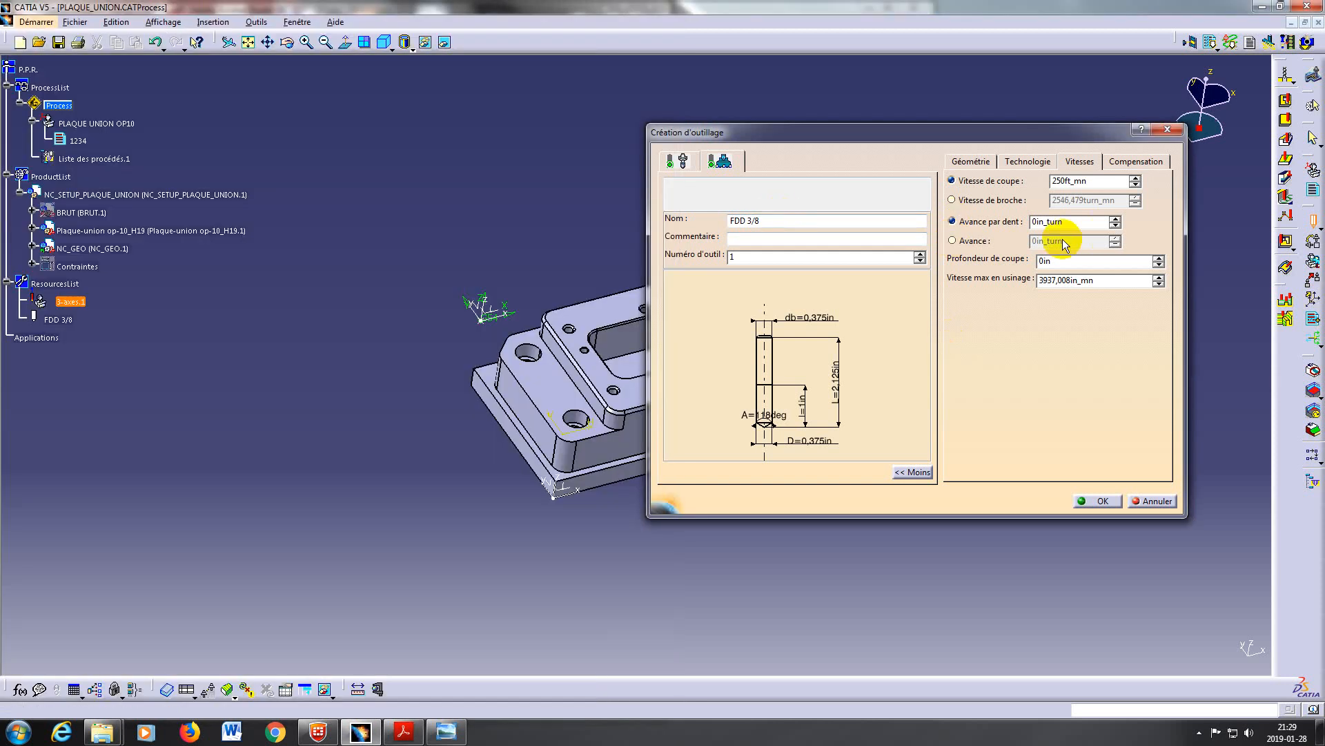
{"action": "left_click", "coordinate": [976, 240]}
{"action": "left_click_drag", "start_coordinate": [1111, 240], "coordinate": [1032, 241]}
{"action": "type", "text": ".00"}
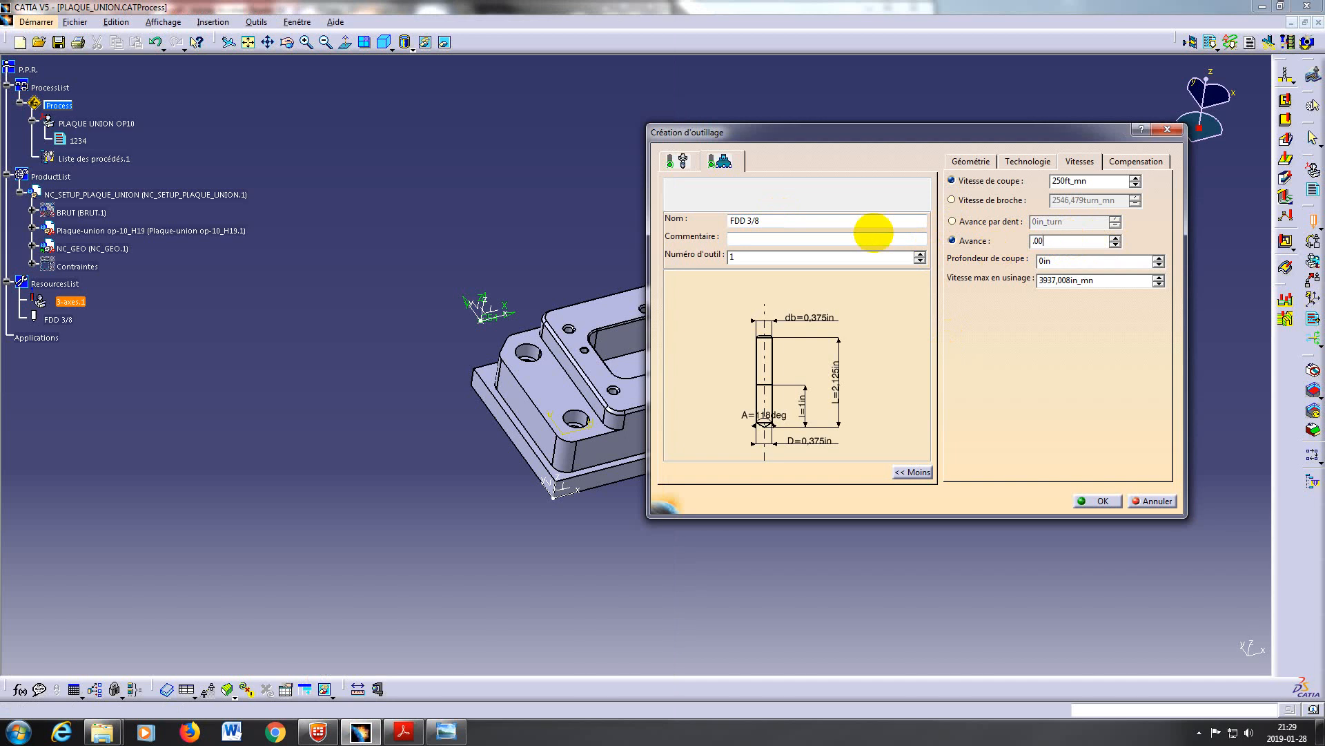
{"action": "type", "text": "25"}
{"action": "key", "text": "Return"}
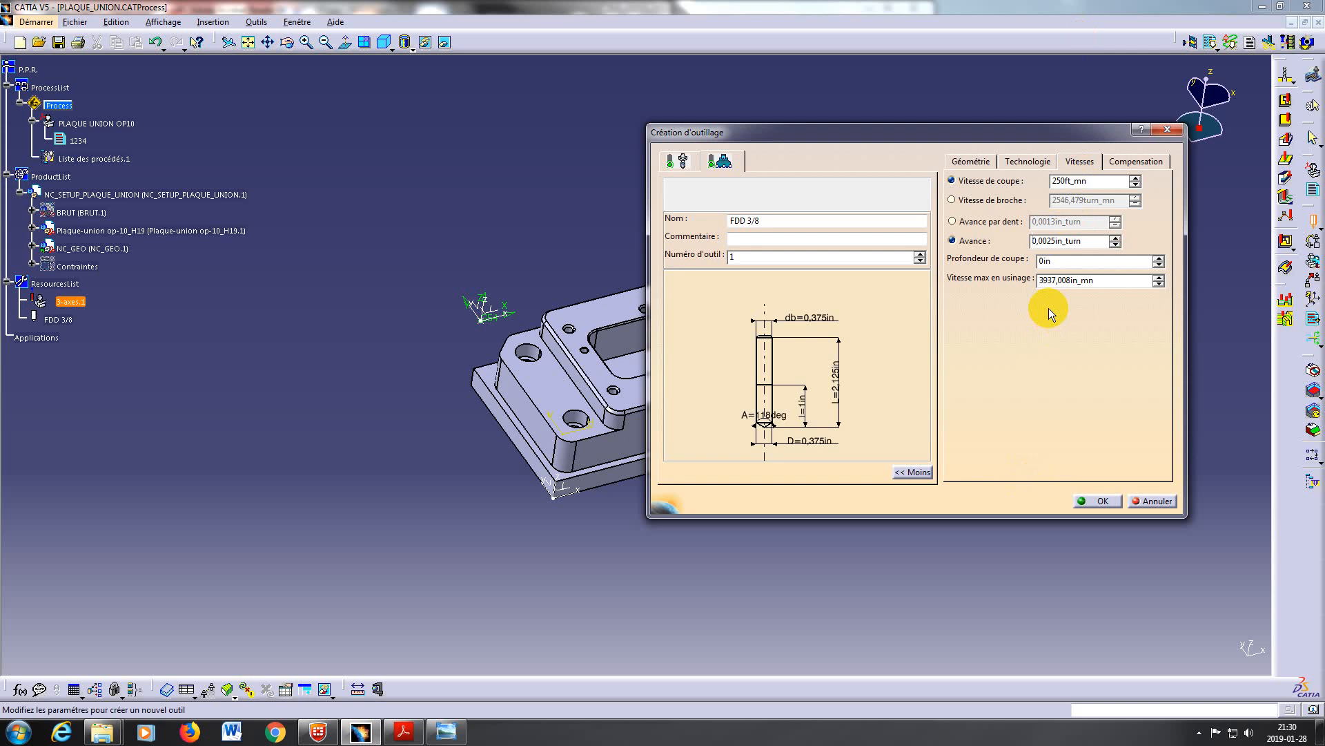
Review the drill's geometry, technology and speed parameters, and confirm the creation of the FDD 3/8 tool.
{"action": "left_click", "coordinate": [966, 164]}
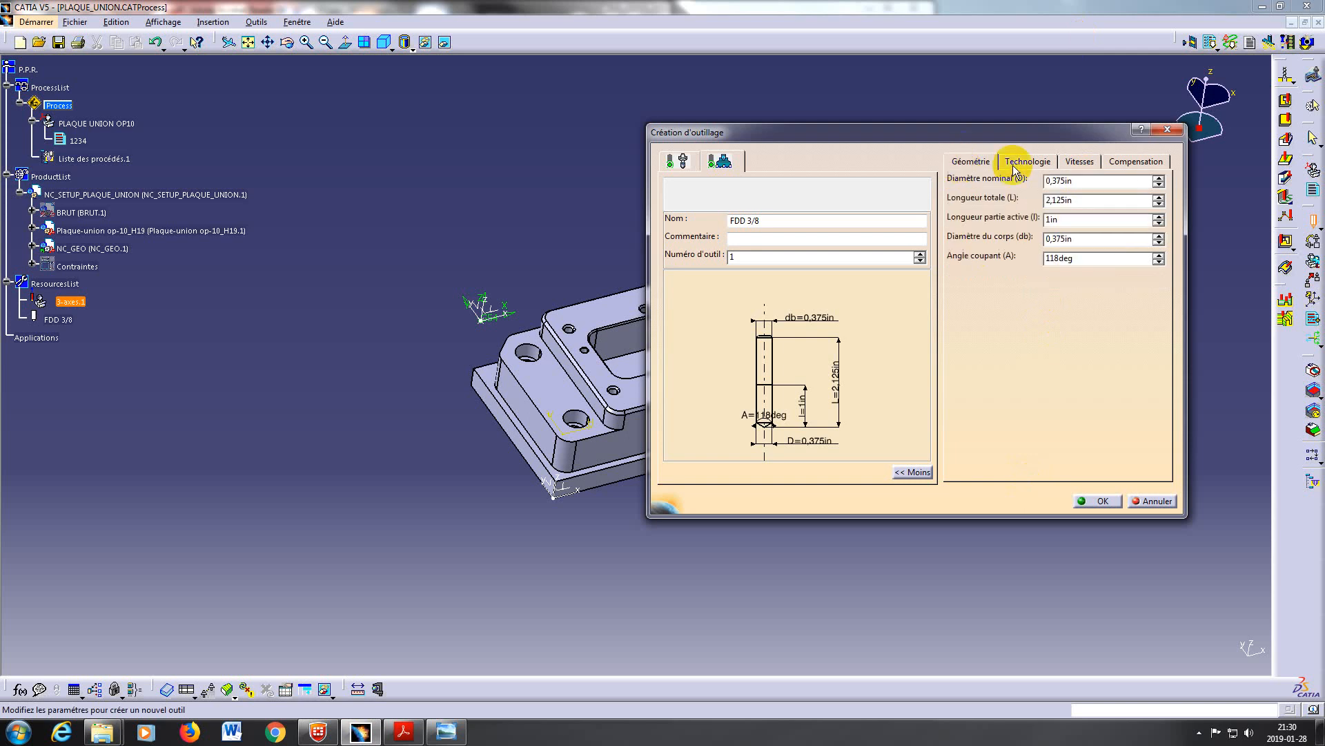
{"action": "left_click", "coordinate": [1025, 162]}
{"action": "left_click", "coordinate": [1080, 162]}
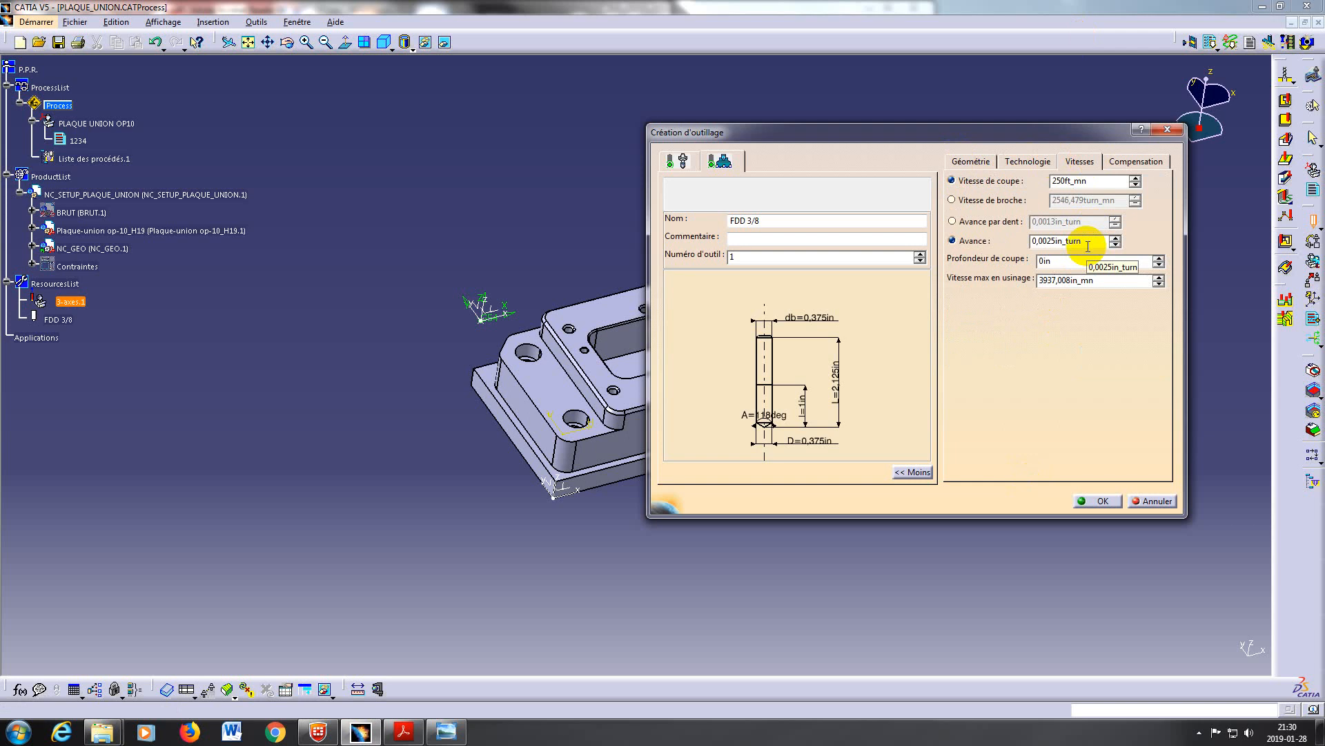
{"action": "left_click", "coordinate": [1096, 501]}
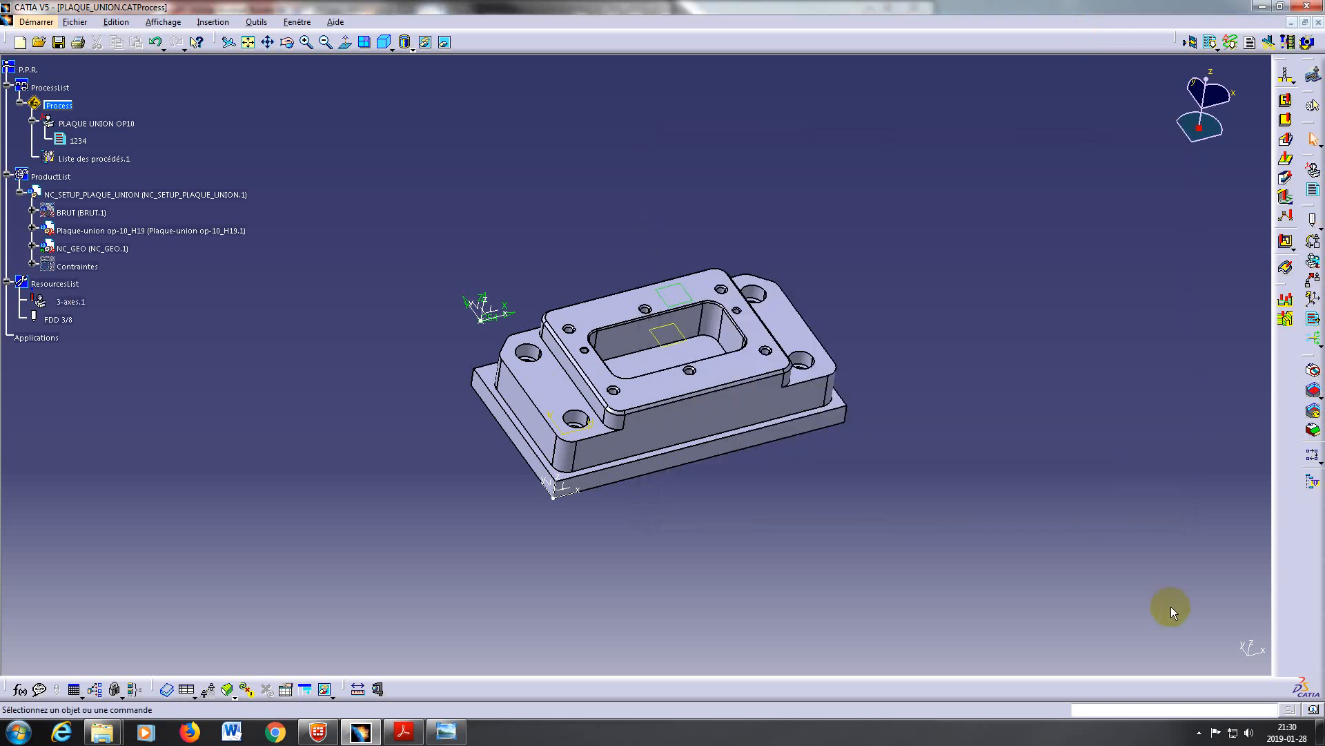